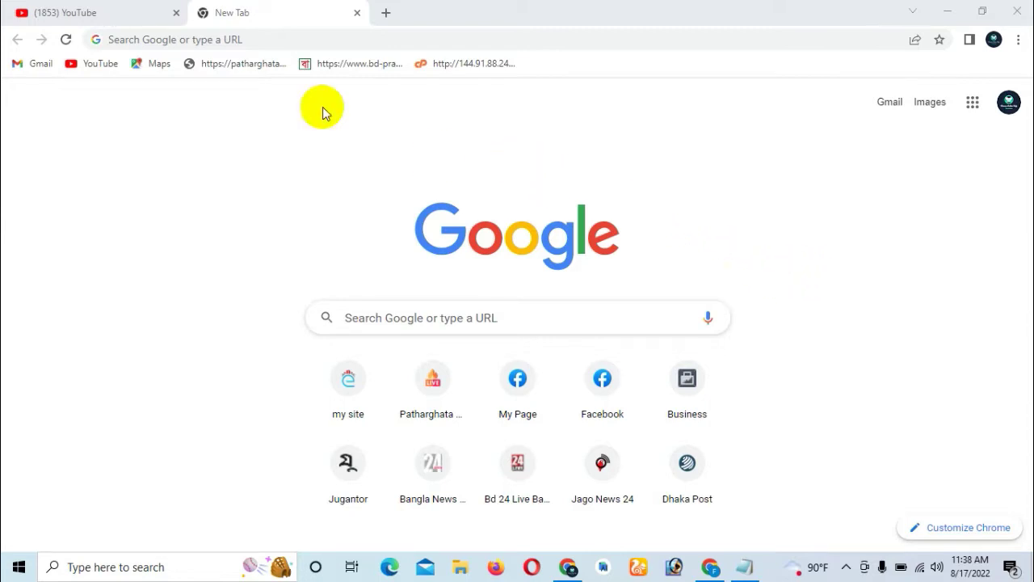
# Search Google for namecheap
pyautogui.click(293, 8)
pyautogui.click(418, 323)
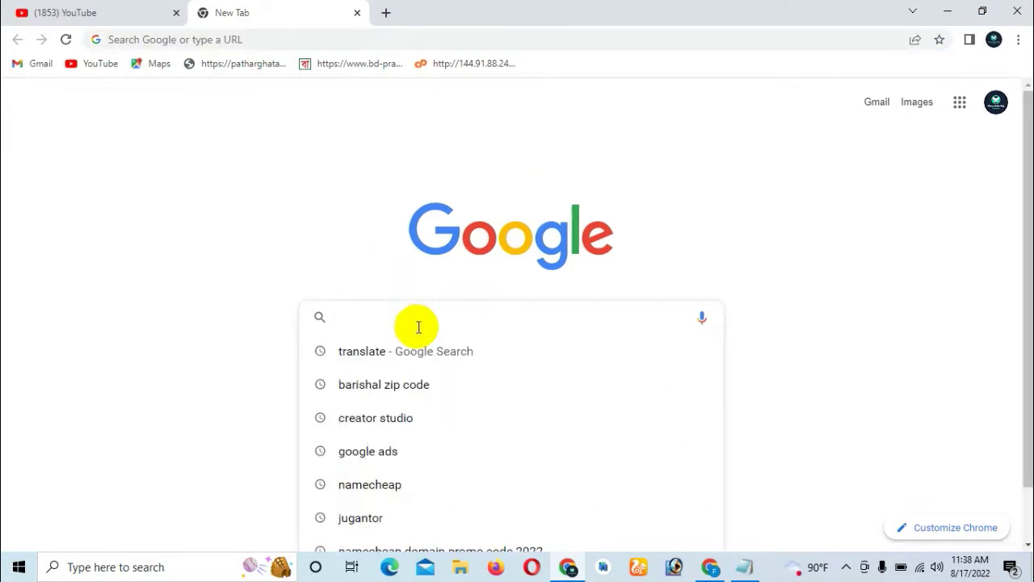
pyautogui.click(384, 482)
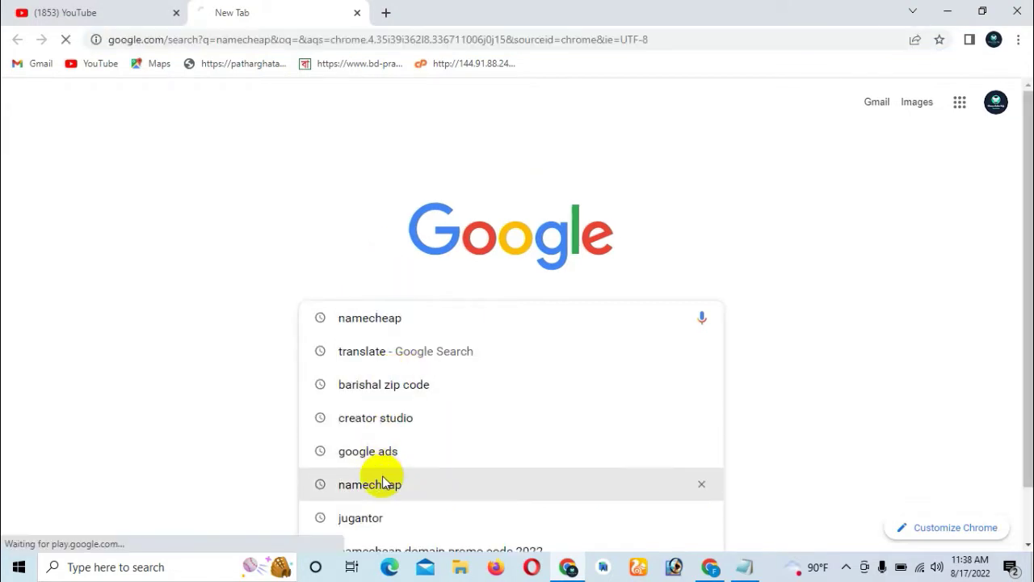
# Look through the search results and open the sponsored Namecheap.com $0.99 domains result
pyautogui.scroll(-2, 251, 333)
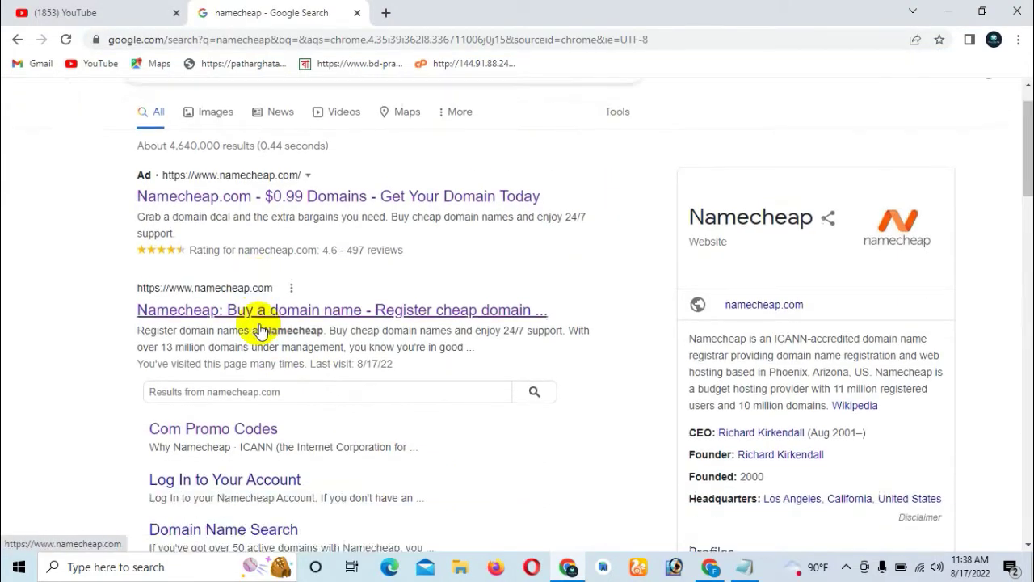
pyautogui.scroll(-10, 258, 331)
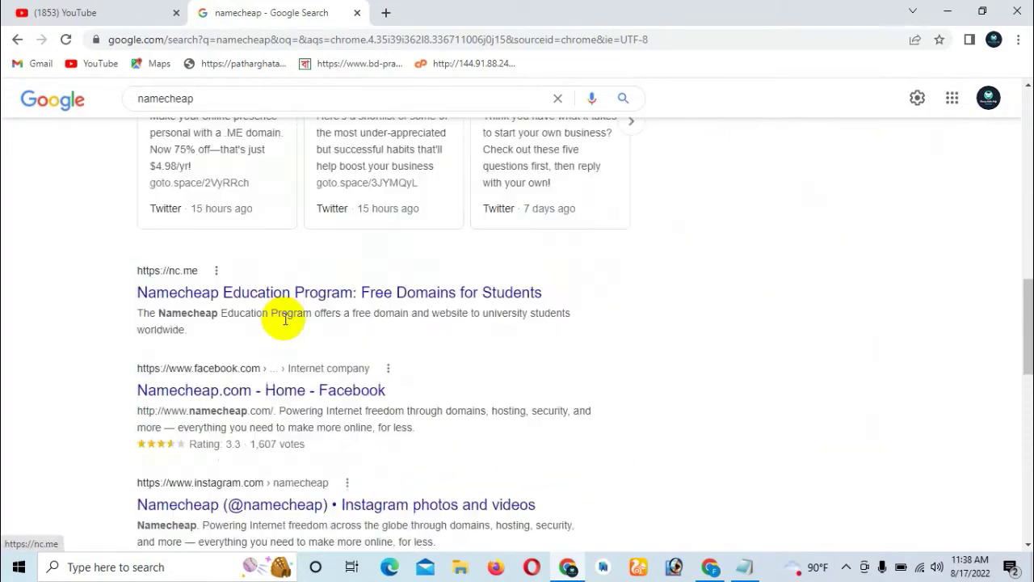
pyautogui.scroll(-1, 284, 320)
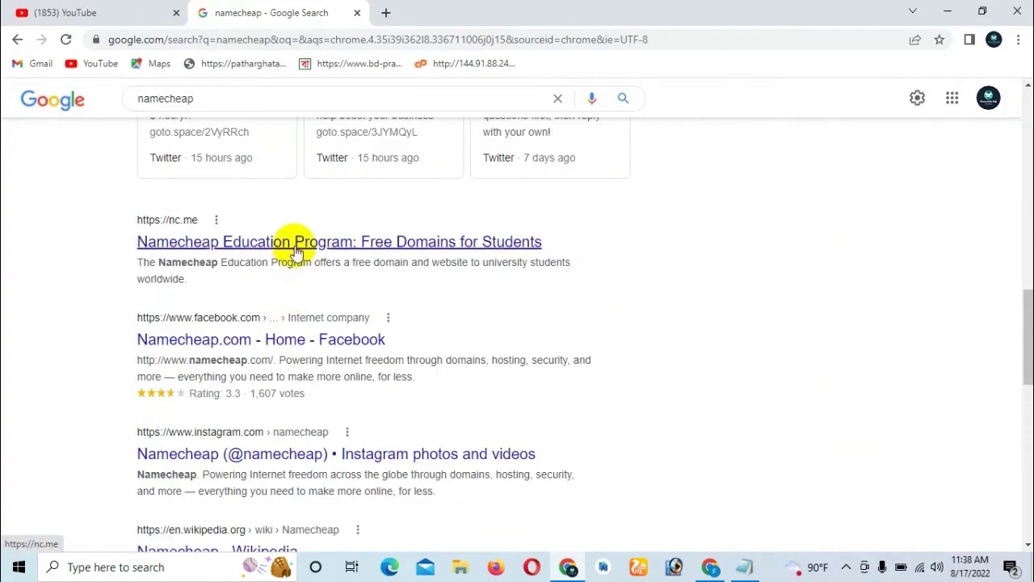
pyautogui.scroll(-5, 296, 250)
pyautogui.scroll(9, 299, 266)
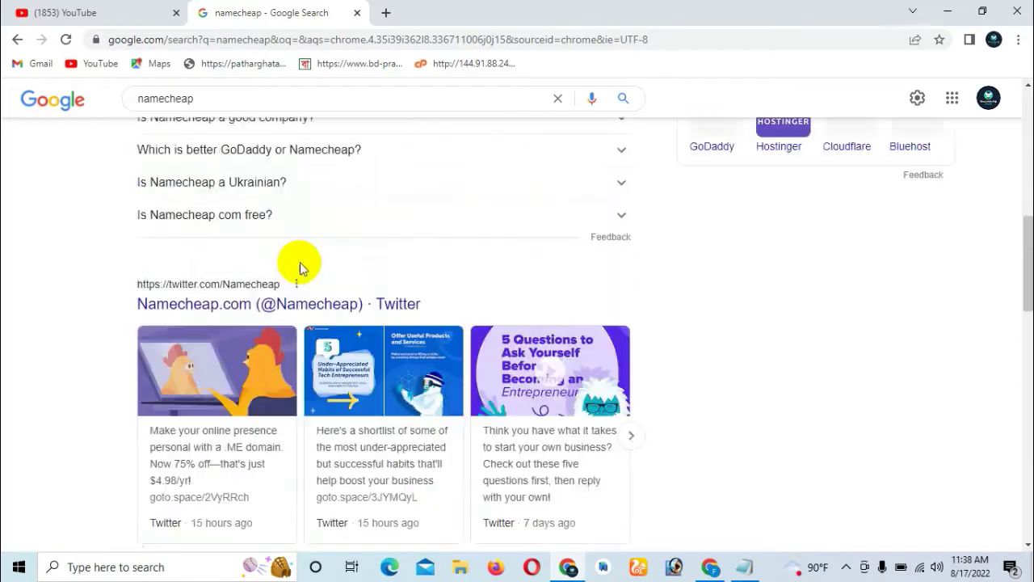
pyautogui.scroll(10, 299, 267)
pyautogui.click(320, 247)
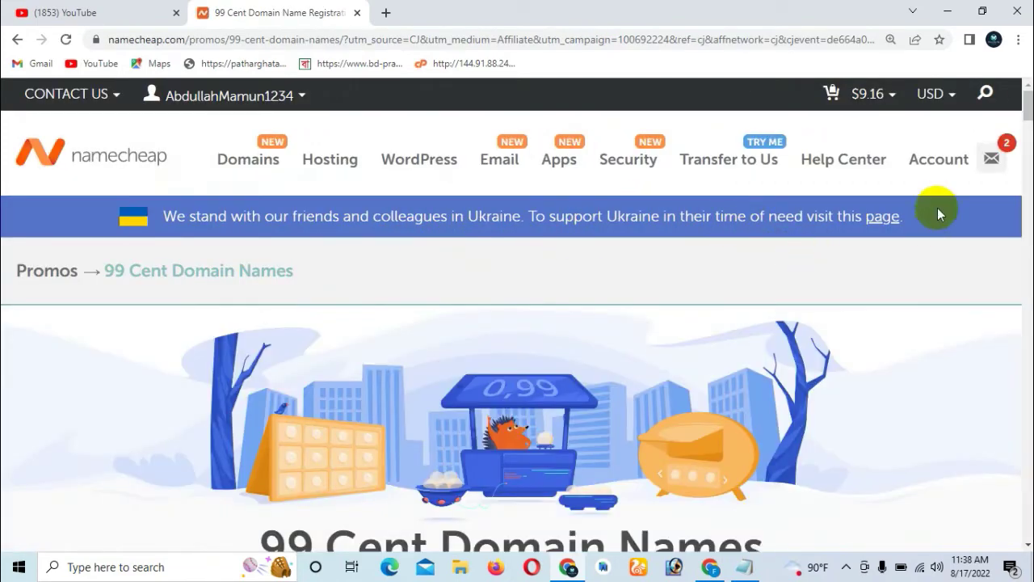
# Open the Namecheap account dashboard and activate its domain search field
pyautogui.moveTo(938, 171)
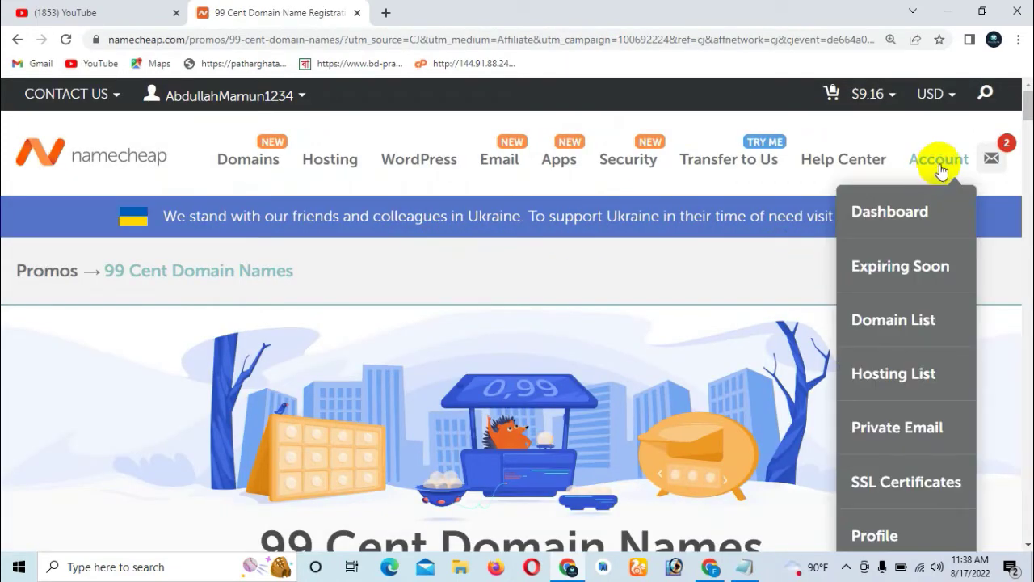
pyautogui.click(917, 208)
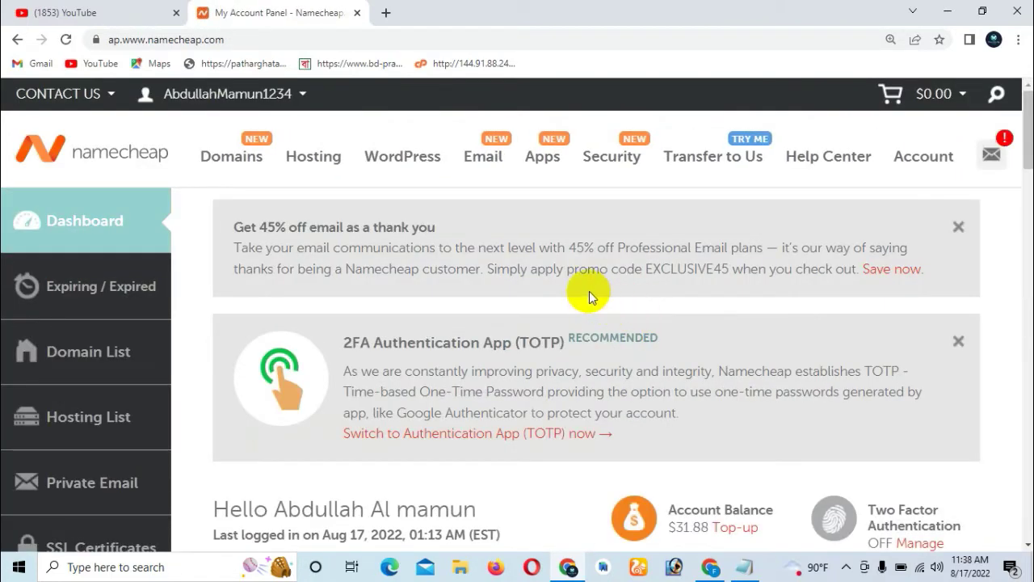
pyautogui.scroll(-4, 509, 283)
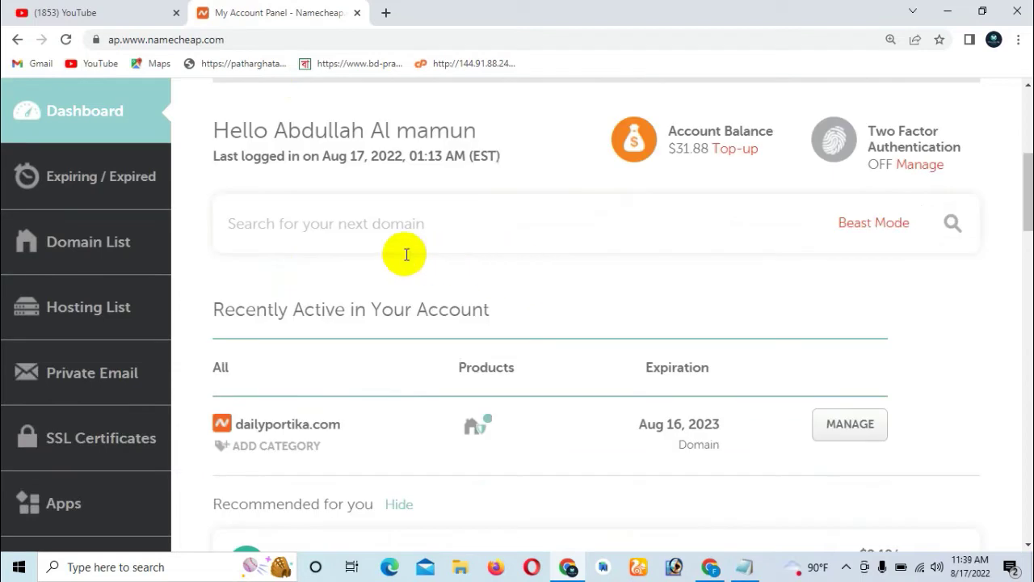
pyautogui.click(365, 236)
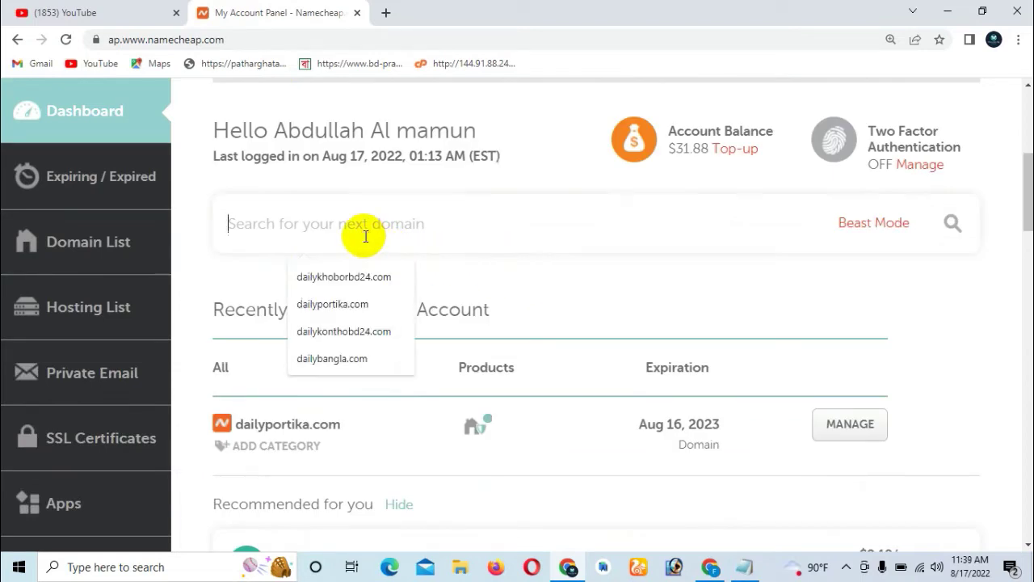
pyautogui.write('BANG')
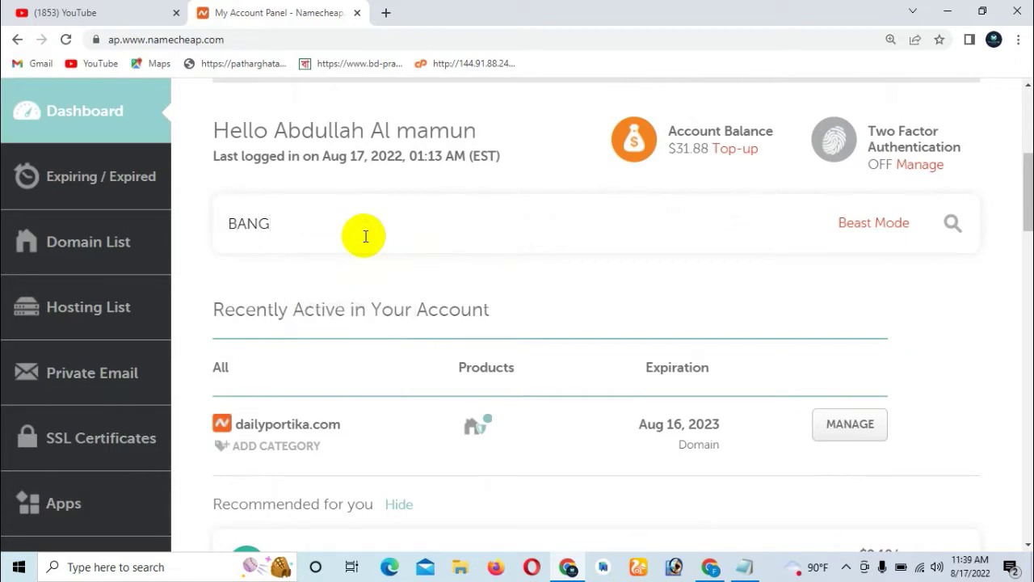
pyautogui.press('BackSpace')
pyautogui.press('BackSpace')
pyautogui.press('BackSpace')
pyautogui.press('BackSpace')
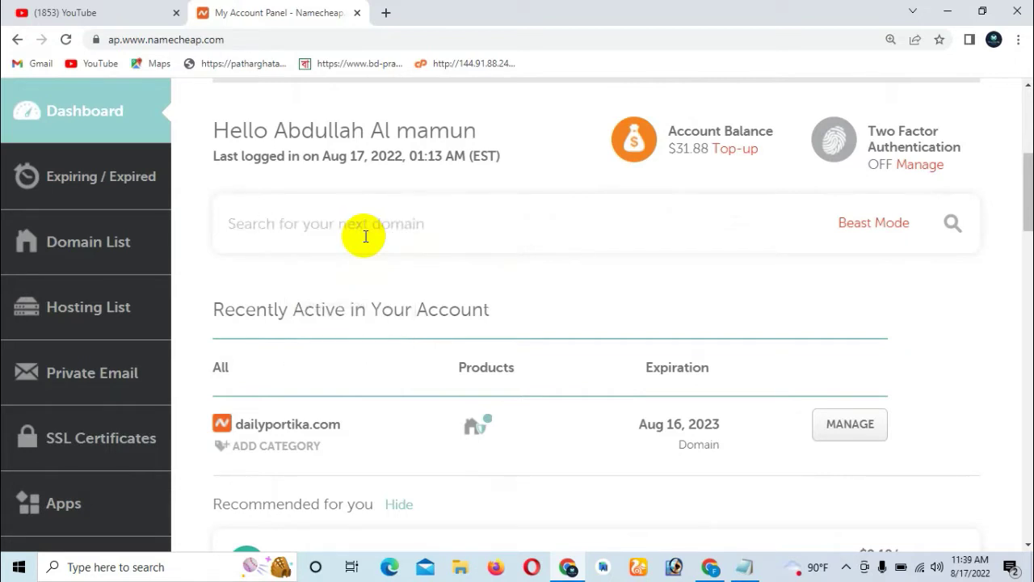
# Search for the availability of the domain banglakhoborbd24.com
pyautogui.write('bang')
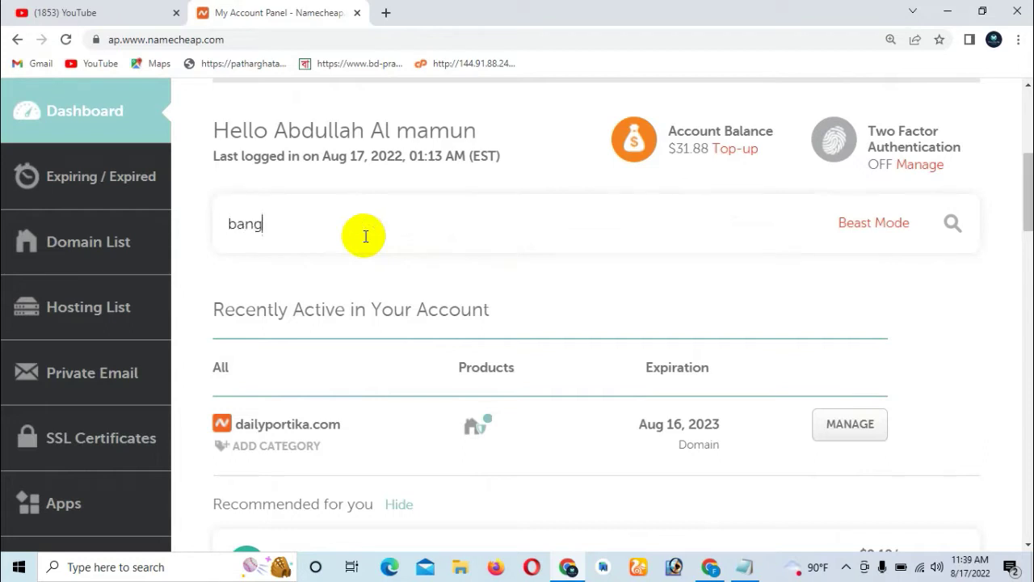
pyautogui.write('lakhoborbd')
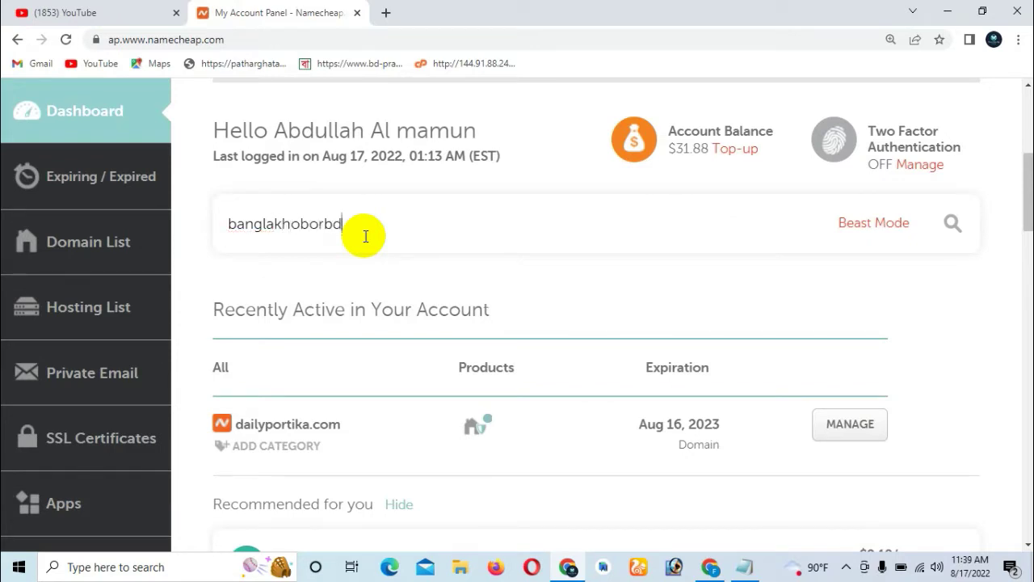
pyautogui.write('24.com')
pyautogui.press('Return')
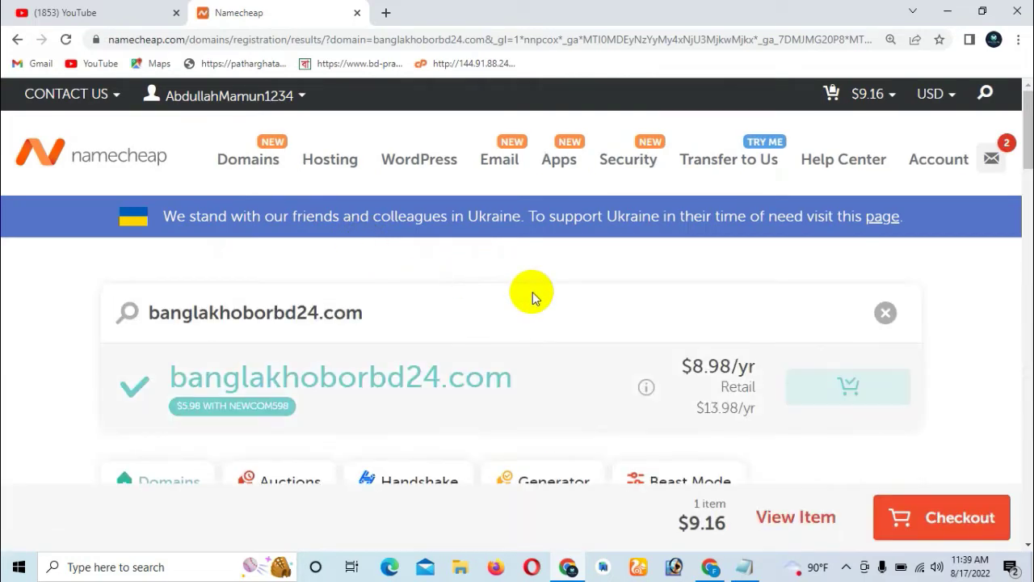
# Examine the yearly price and retail price listed for banglakhoborbd24.com in the search results
pyautogui.click(689, 362)
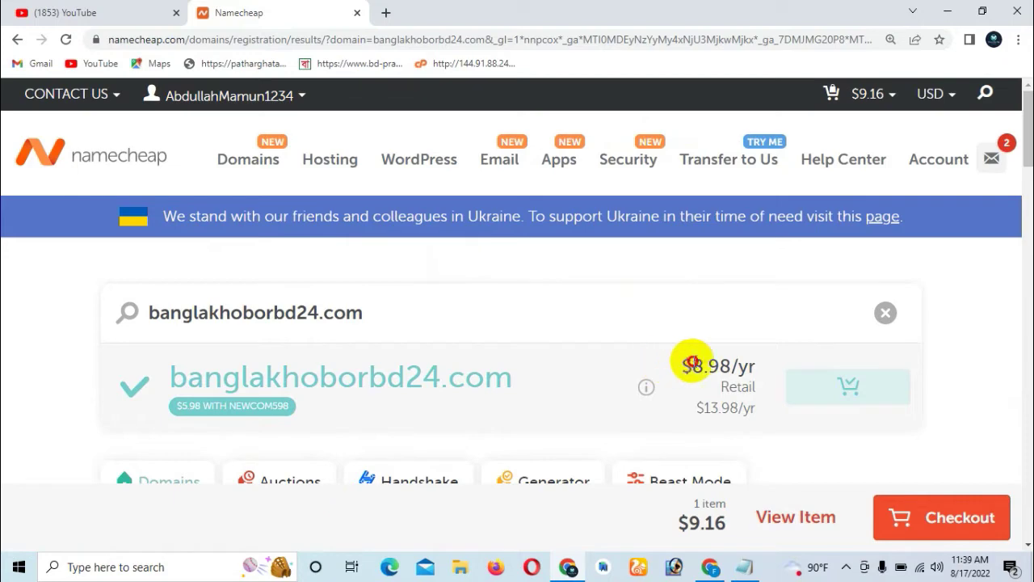
pyautogui.moveTo(689, 362); pyautogui.dragTo(751, 365)
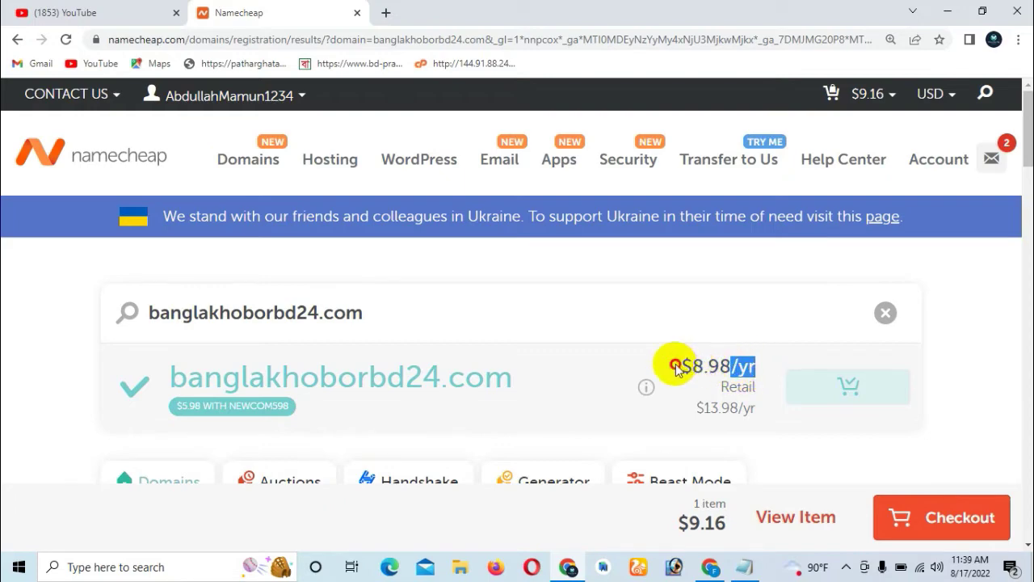
pyautogui.moveTo(677, 367); pyautogui.dragTo(753, 363)
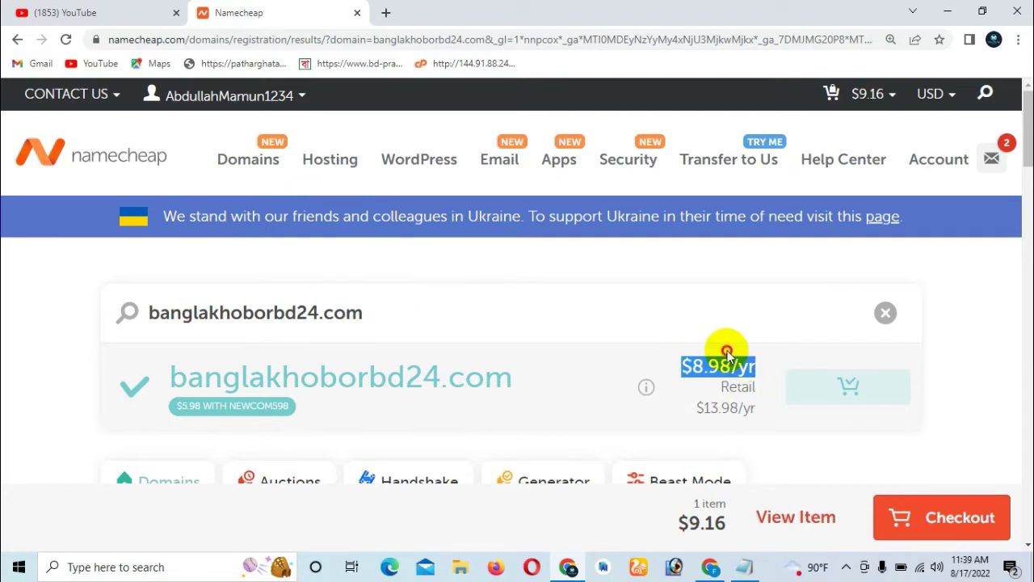
pyautogui.click(727, 354)
pyautogui.click(697, 323)
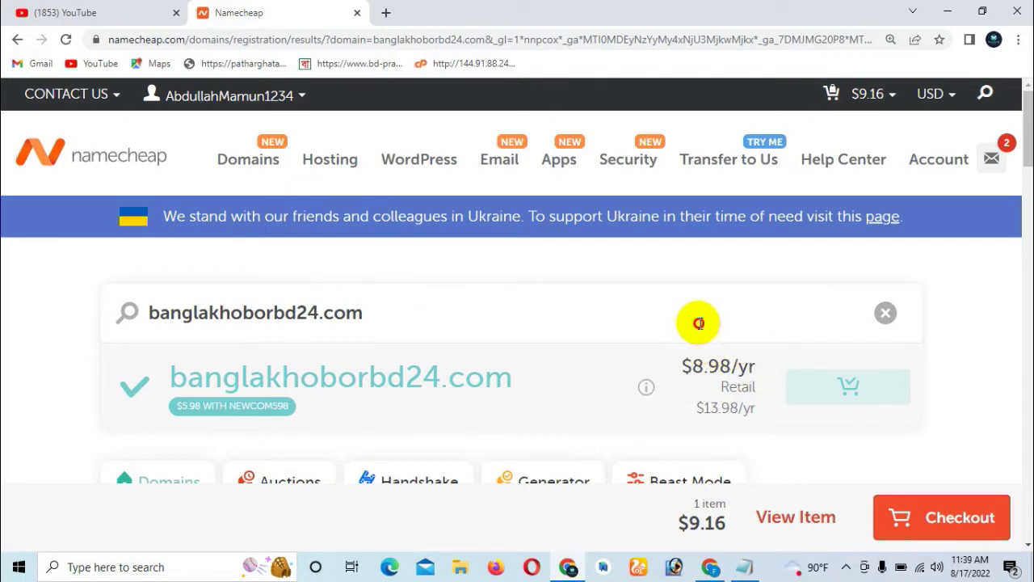
pyautogui.scroll(-1, 681, 354)
pyautogui.scroll(-2, 681, 354)
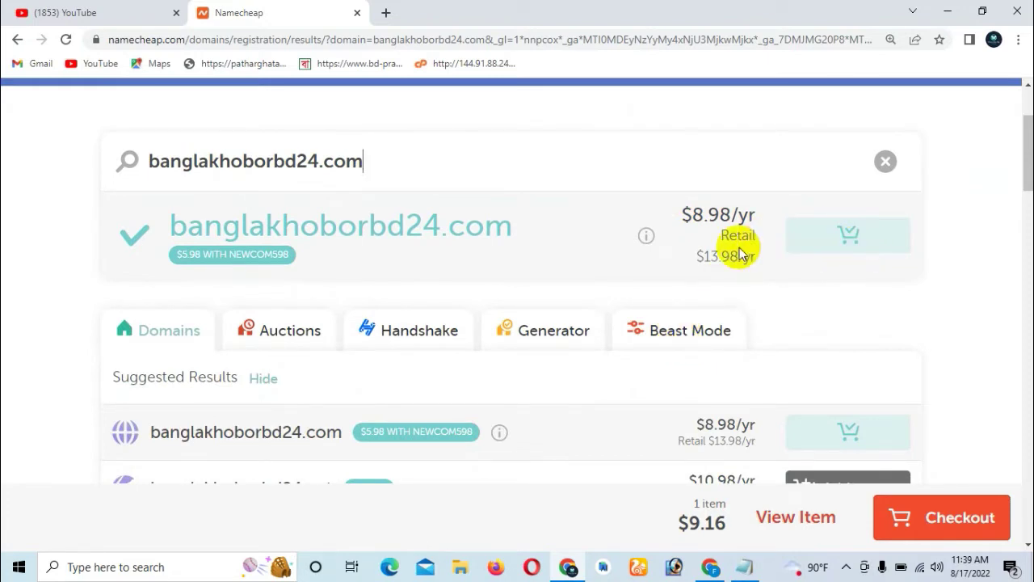
pyautogui.scroll(2, 739, 249)
# Open the shopping cart
pyautogui.moveTo(863, 91)
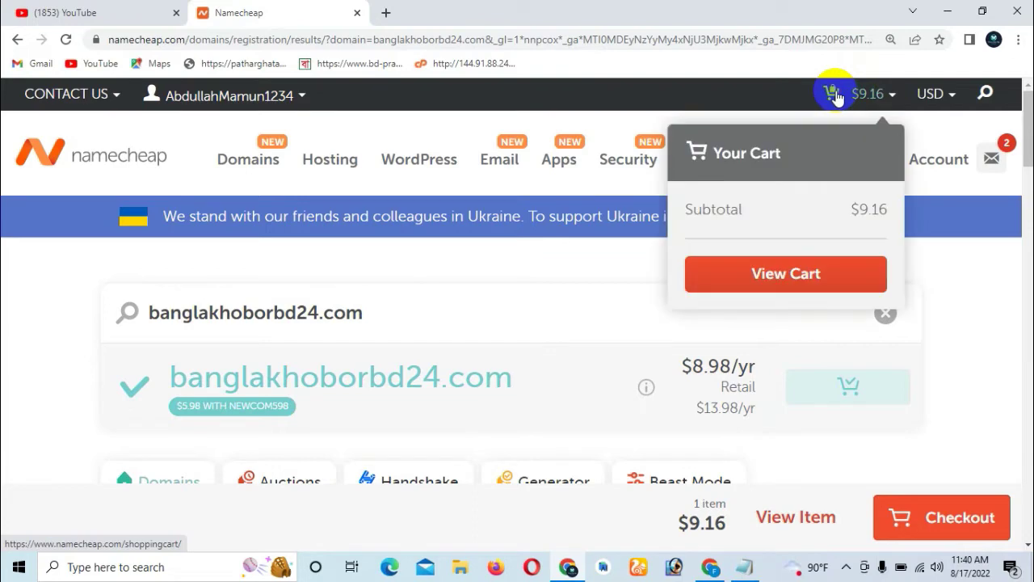
pyautogui.click(810, 281)
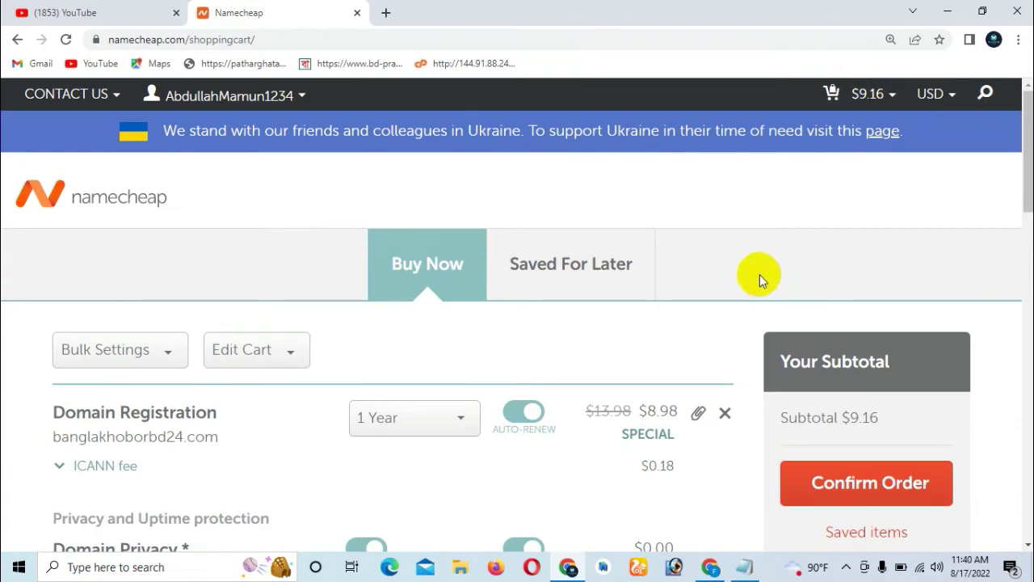
# Review the cart's domain name, registration price, ICANN fee, subtotal and promo code area
pyautogui.scroll(-3, 760, 281)
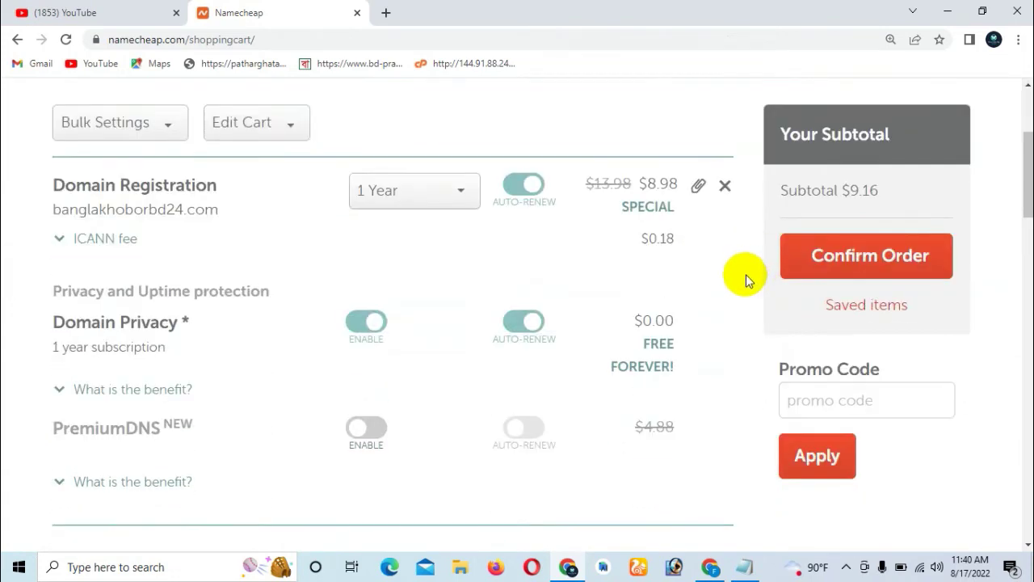
pyautogui.scroll(3, 473, 247)
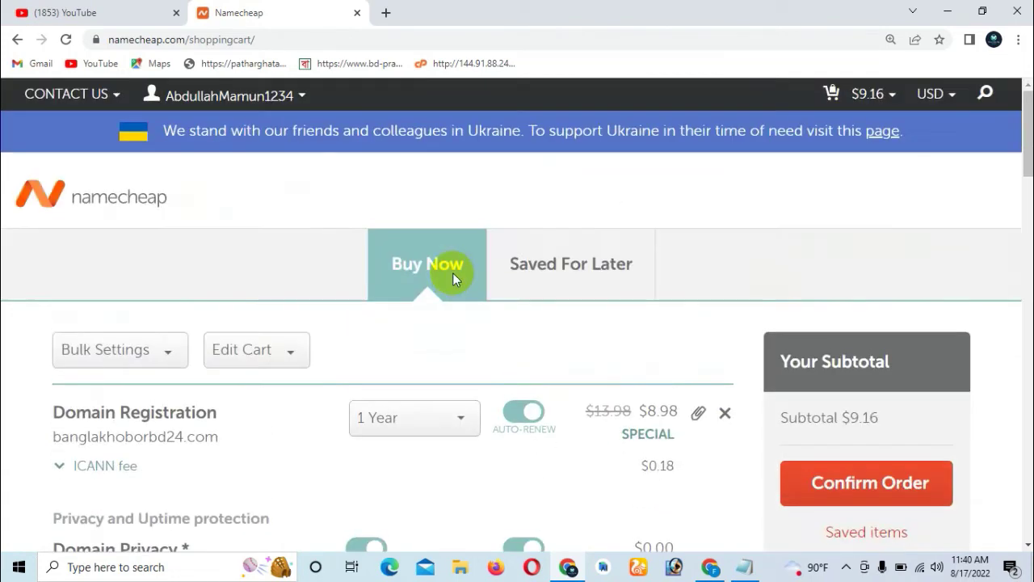
pyautogui.scroll(-2, 454, 272)
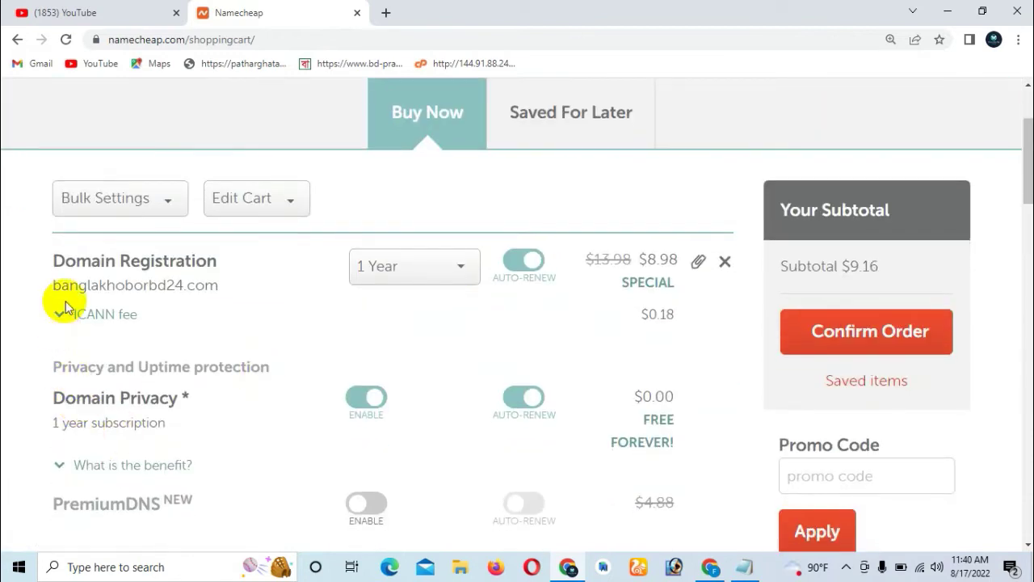
pyautogui.moveTo(51, 283); pyautogui.dragTo(294, 293)
pyautogui.click(294, 292)
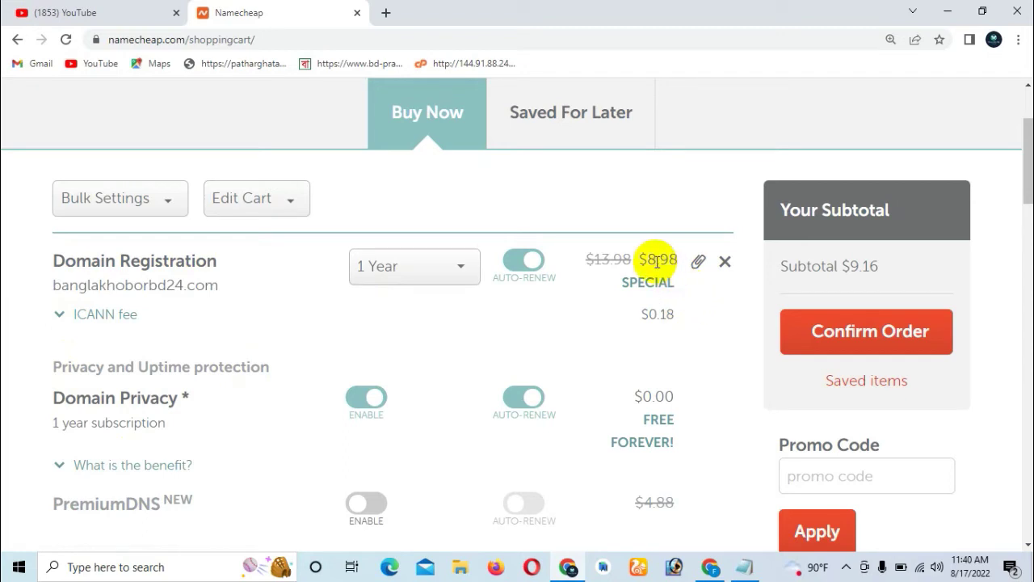
pyautogui.moveTo(635, 258); pyautogui.dragTo(677, 256)
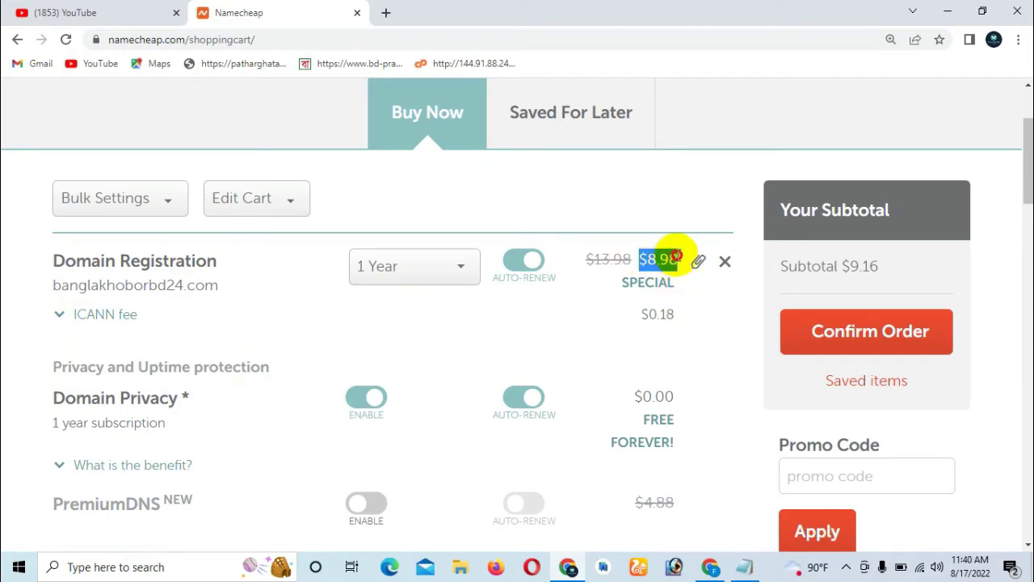
pyautogui.click(653, 238)
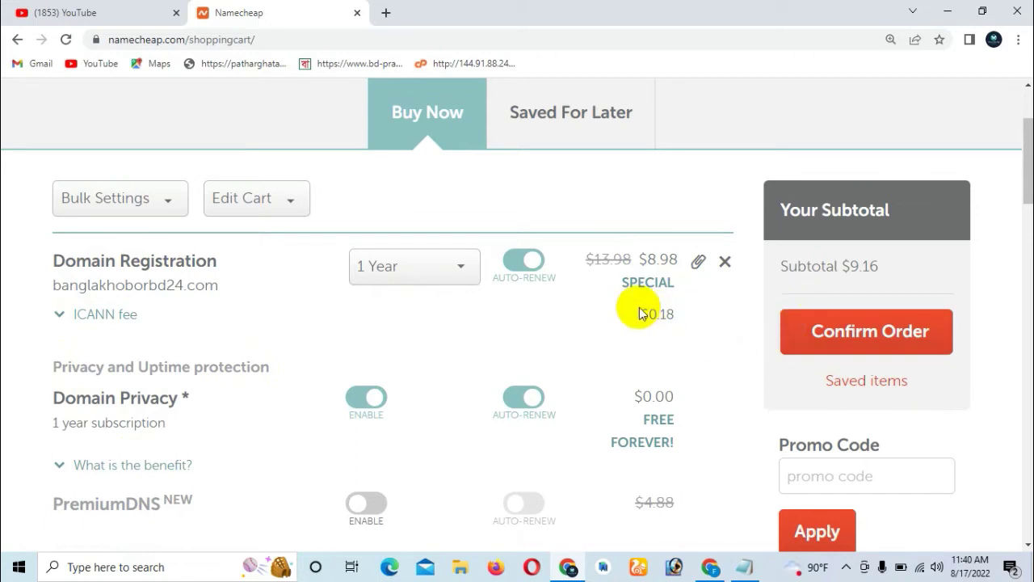
pyautogui.moveTo(640, 314); pyautogui.dragTo(684, 316)
pyautogui.moveTo(844, 266); pyautogui.dragTo(890, 269)
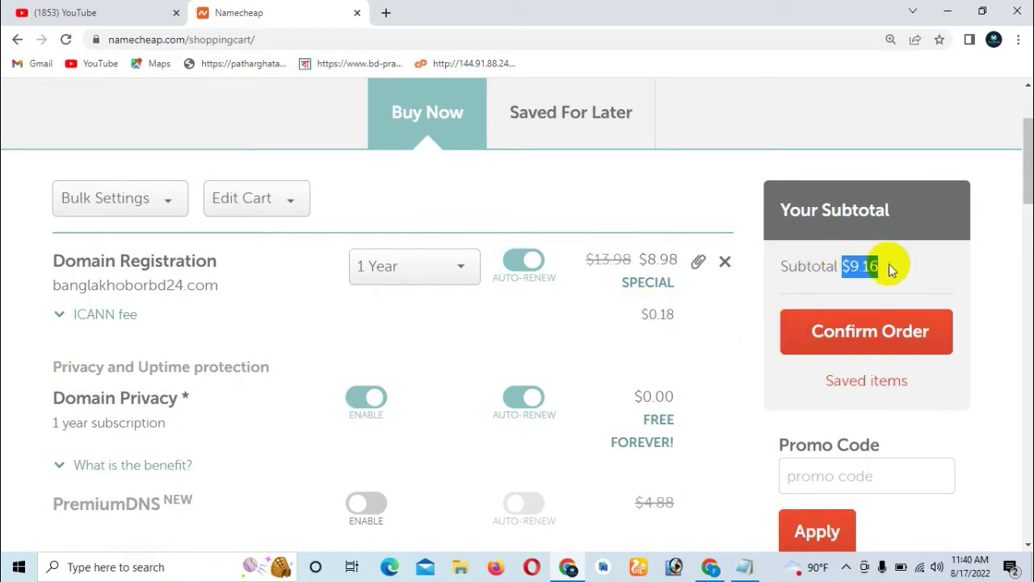
pyautogui.click(992, 283)
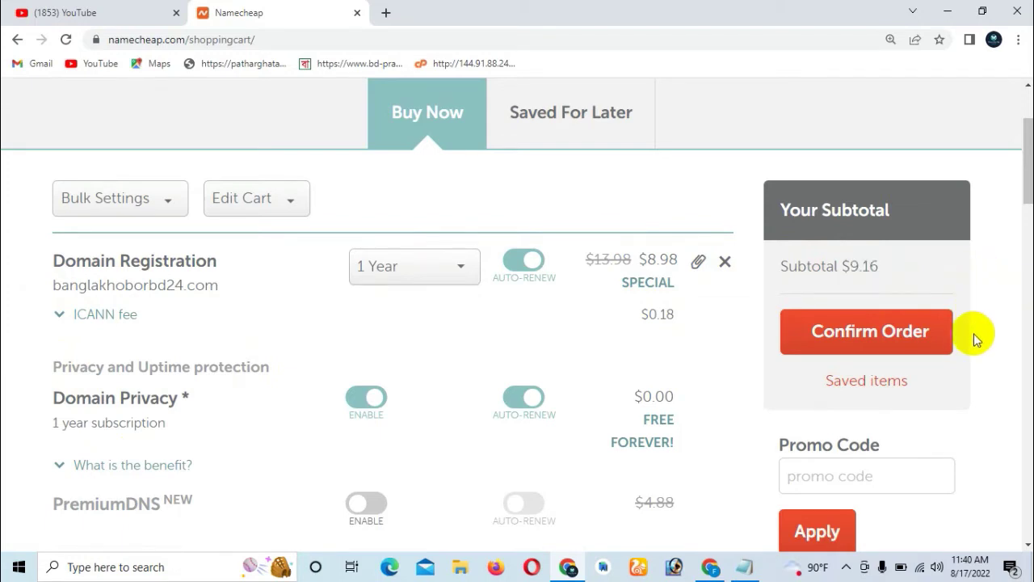
pyautogui.scroll(-1, 974, 334)
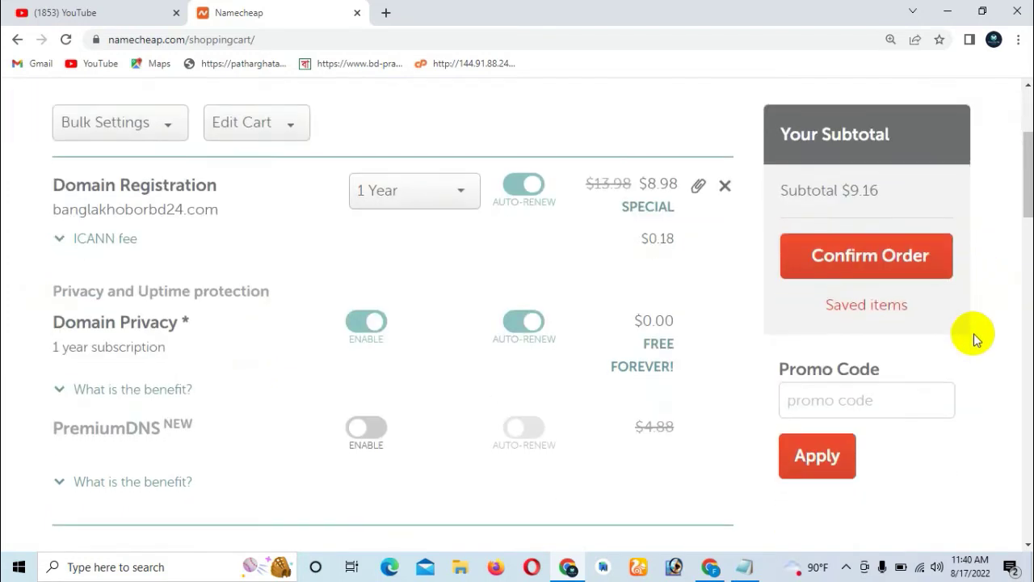
# Switch to News Page Index.txt in Notepad and copy the coupon code COUPONFCNC
pyautogui.click(745, 570)
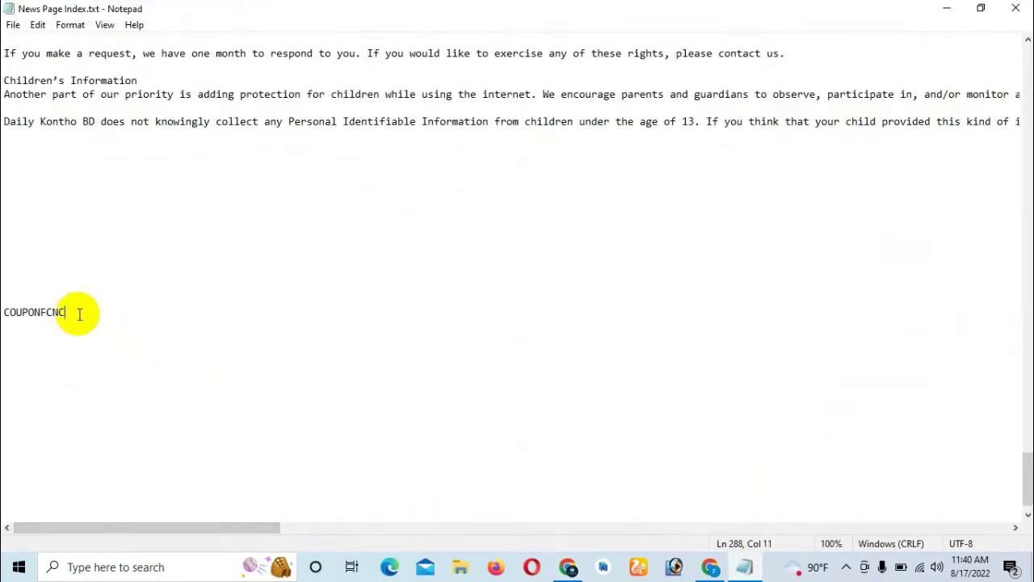
pyautogui.moveTo(79, 312); pyautogui.dragTo(5, 314)
pyautogui.rightClick(30, 314)
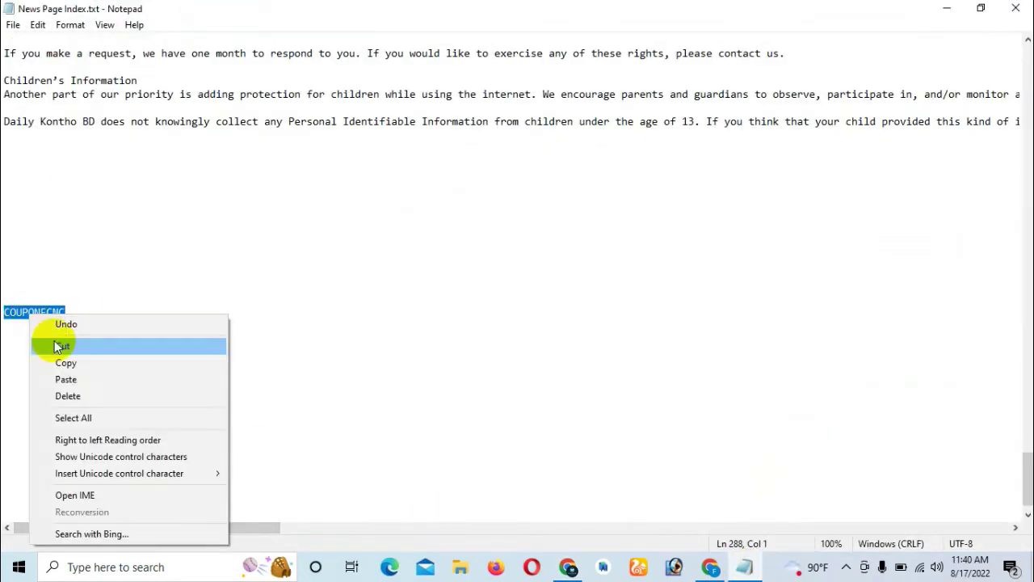
pyautogui.click(68, 363)
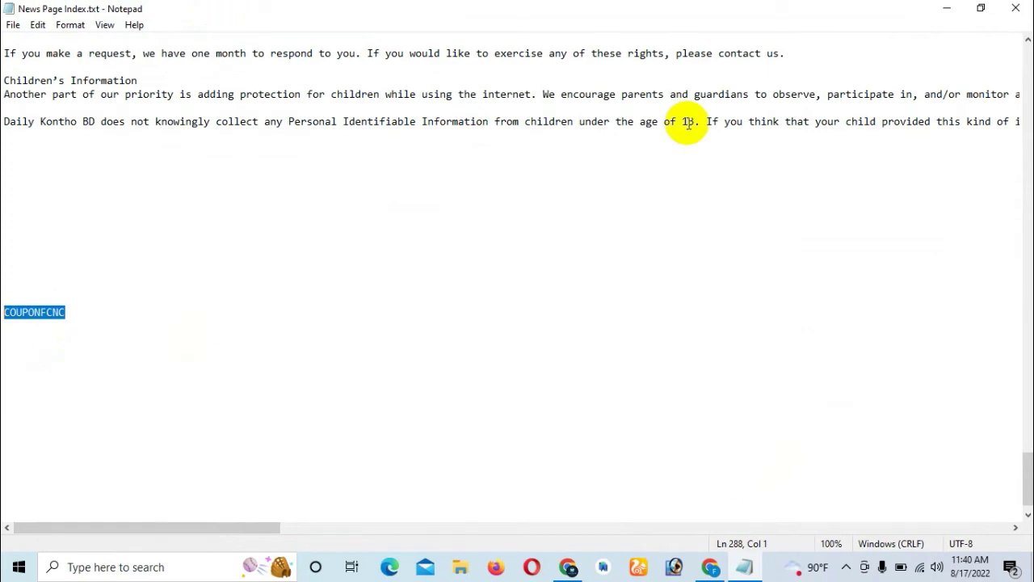
# Return to the Namecheap cart in the browser and apply the promo code COUPONFCNC
pyautogui.click(943, 9)
pyautogui.click(815, 406)
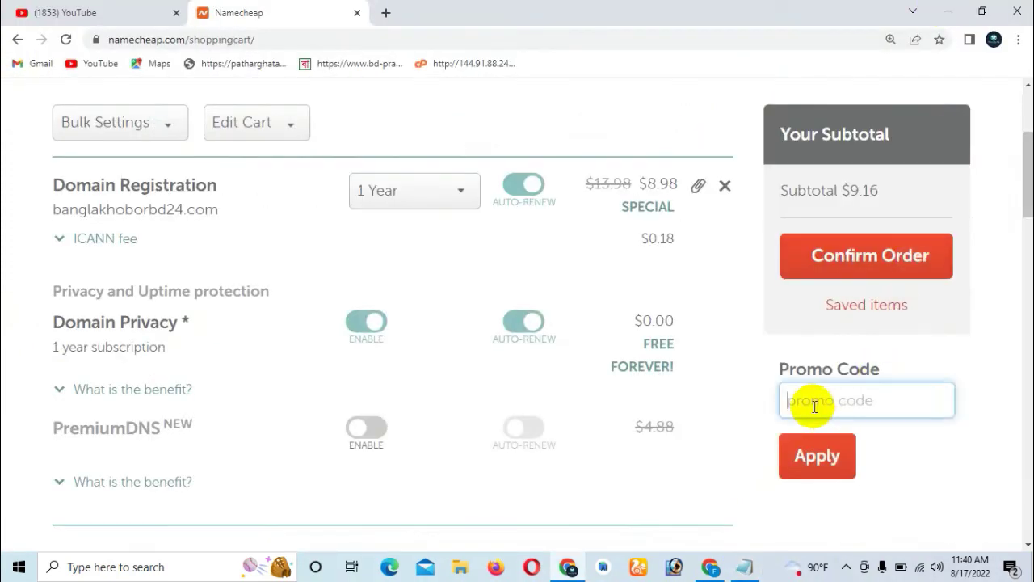
pyautogui.hotkey('ctrl', 'v')
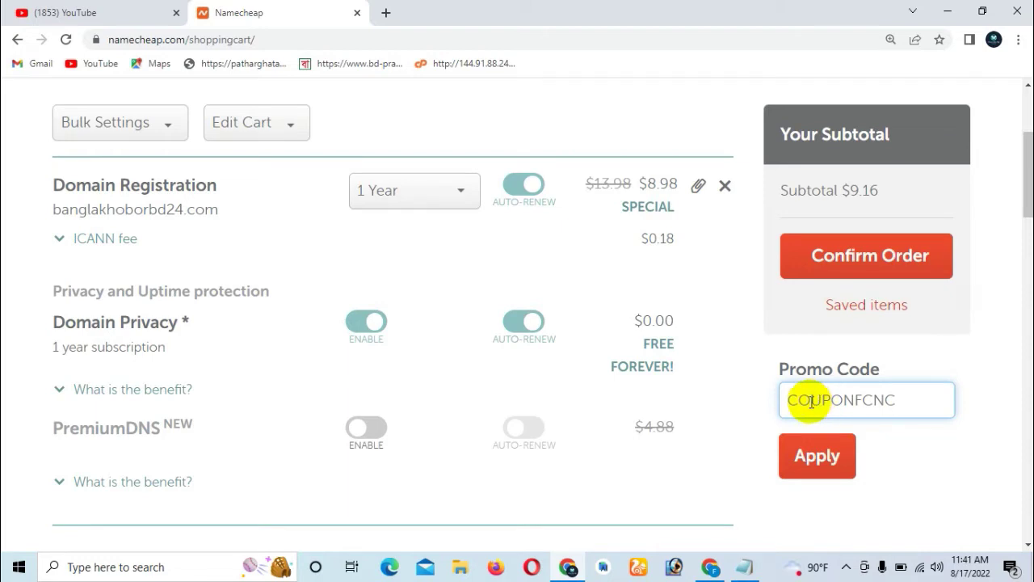
pyautogui.moveTo(796, 399); pyautogui.dragTo(908, 397)
pyautogui.click(908, 397)
pyautogui.click(837, 468)
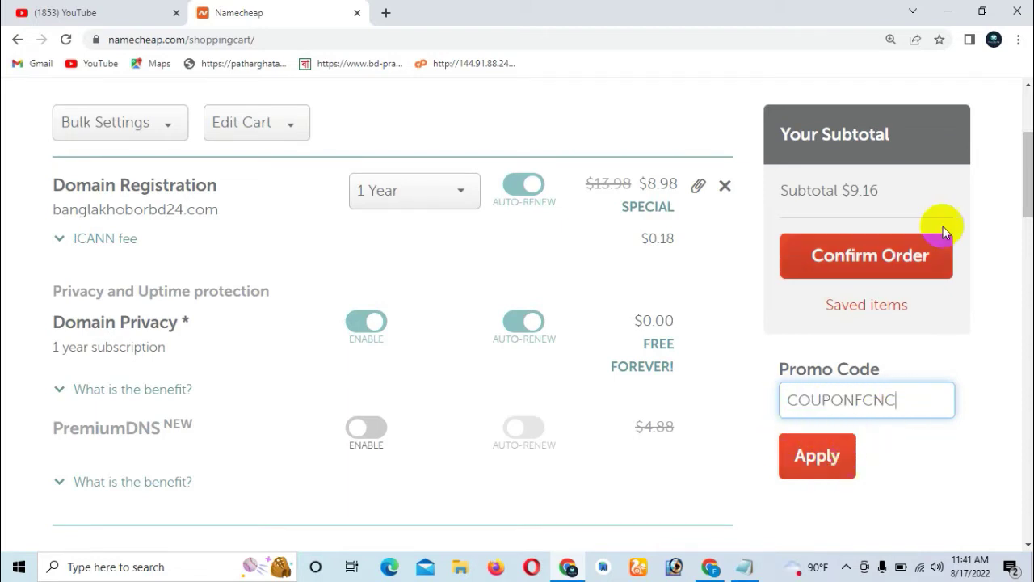
pyautogui.moveTo(845, 190); pyautogui.dragTo(885, 190)
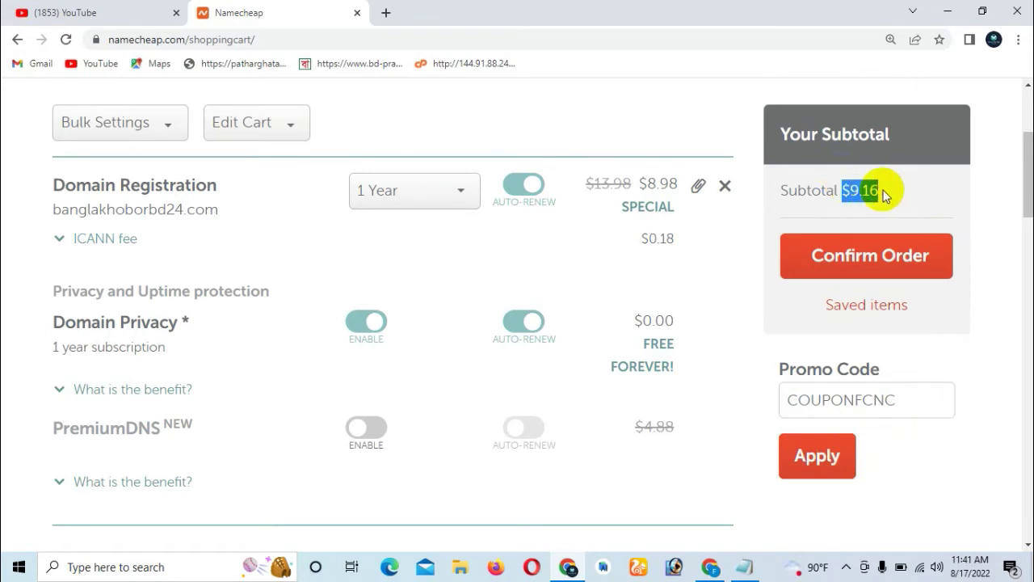
pyautogui.click(889, 190)
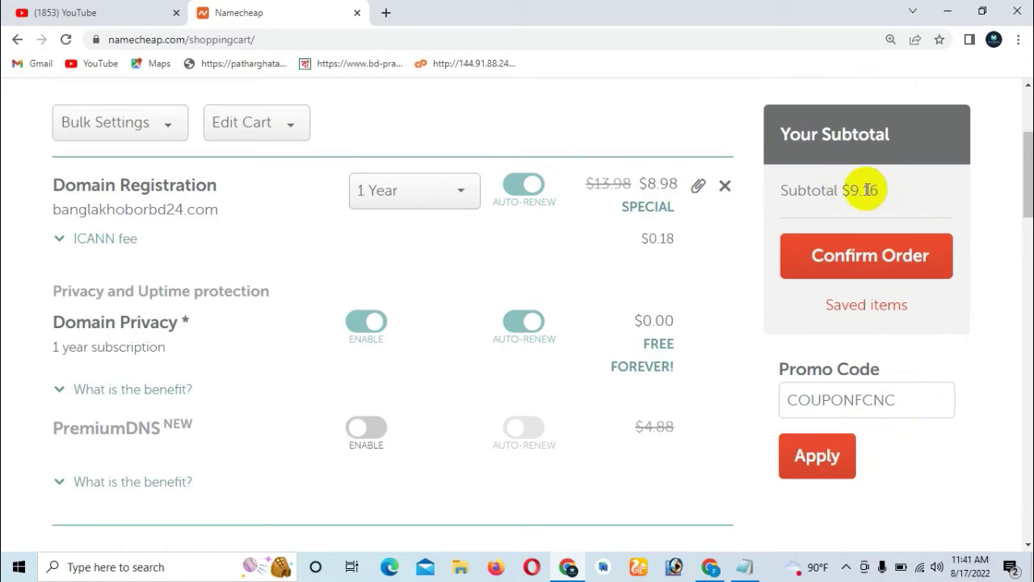
pyautogui.click(826, 455)
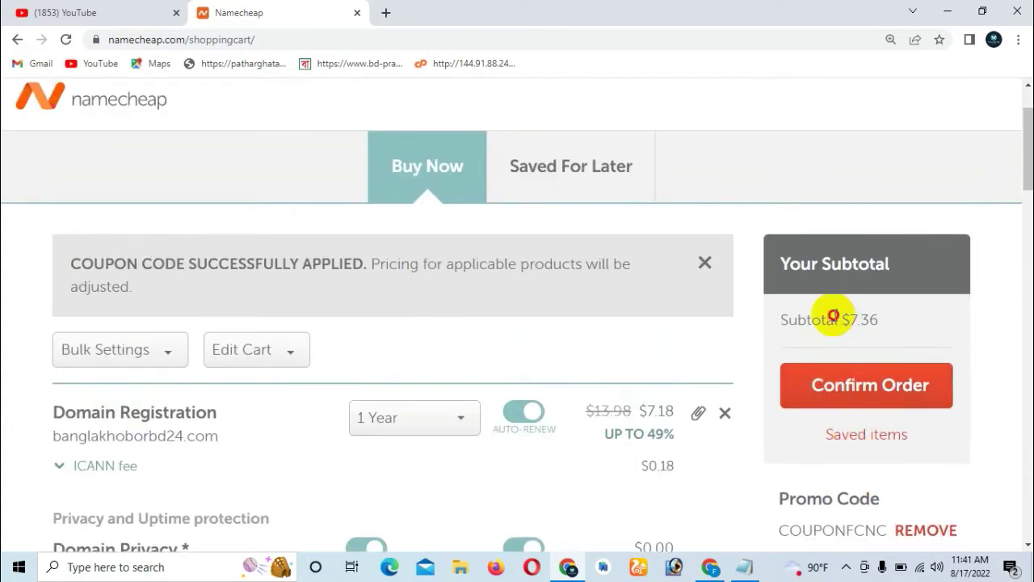
# Examine the cart's discounted subtotal, the promo code's discount description and the optional add-ons offered below
pyautogui.moveTo(836, 320); pyautogui.dragTo(881, 317)
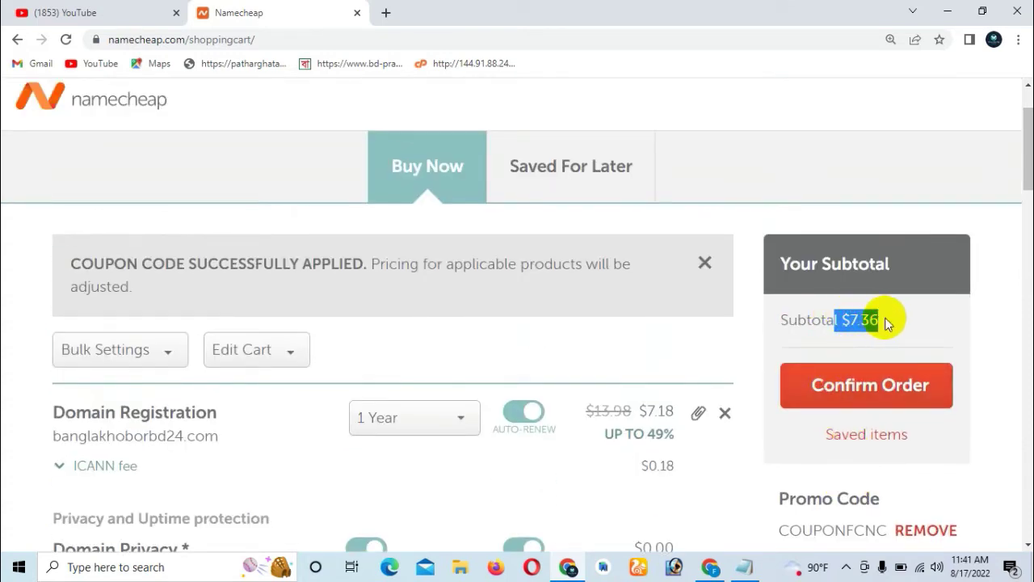
pyautogui.click(896, 322)
pyautogui.scroll(-3, 877, 341)
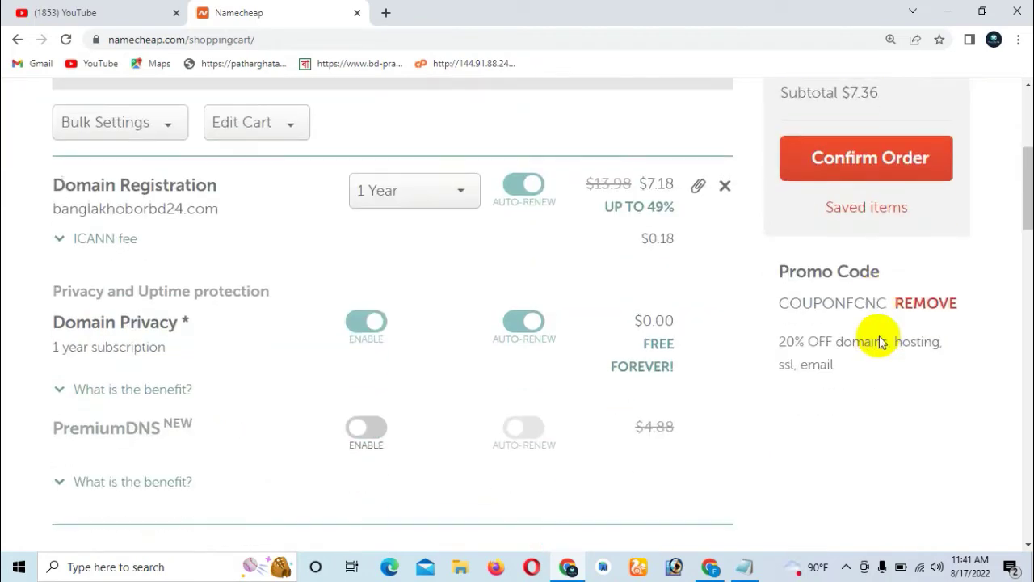
pyautogui.scroll(3, 881, 339)
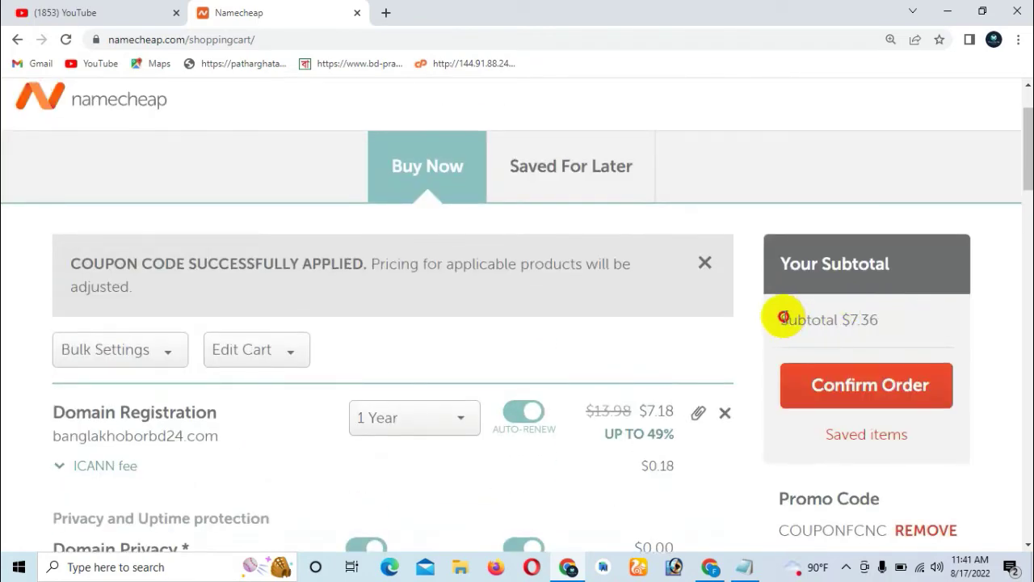
pyautogui.moveTo(781, 318); pyautogui.dragTo(883, 323)
pyautogui.click(882, 338)
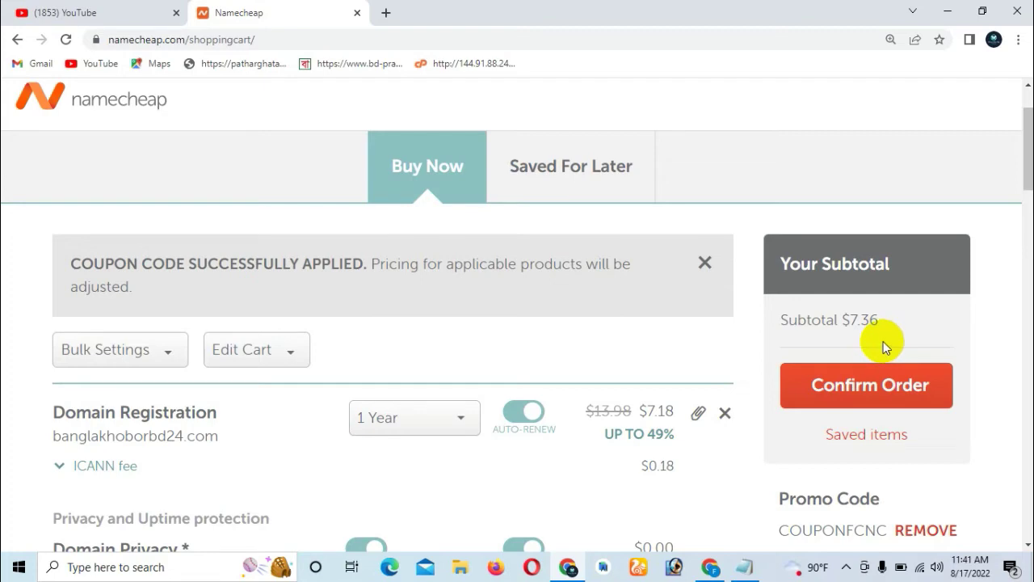
pyautogui.scroll(-2, 883, 342)
pyautogui.scroll(-4, 886, 342)
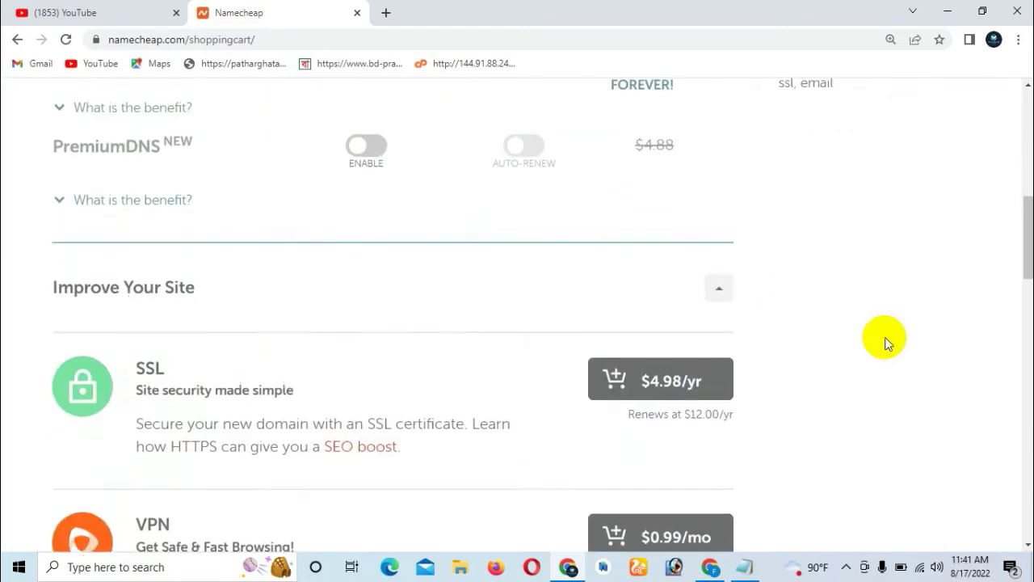
pyautogui.scroll(6, 884, 340)
# Confirm the order and look through the card choices and other payment methods on the billing page
pyautogui.click(870, 385)
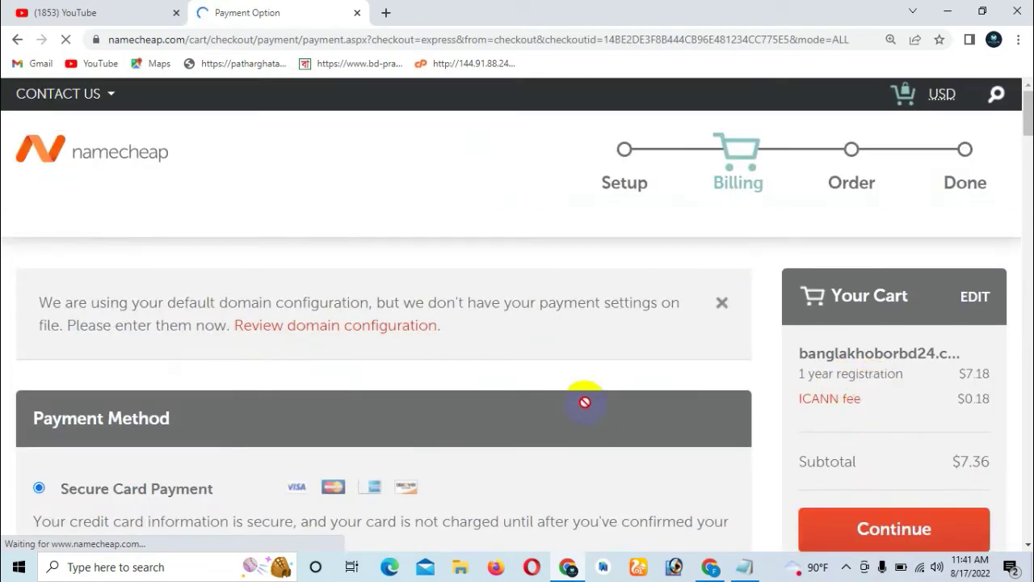
pyautogui.scroll(-3, 511, 406)
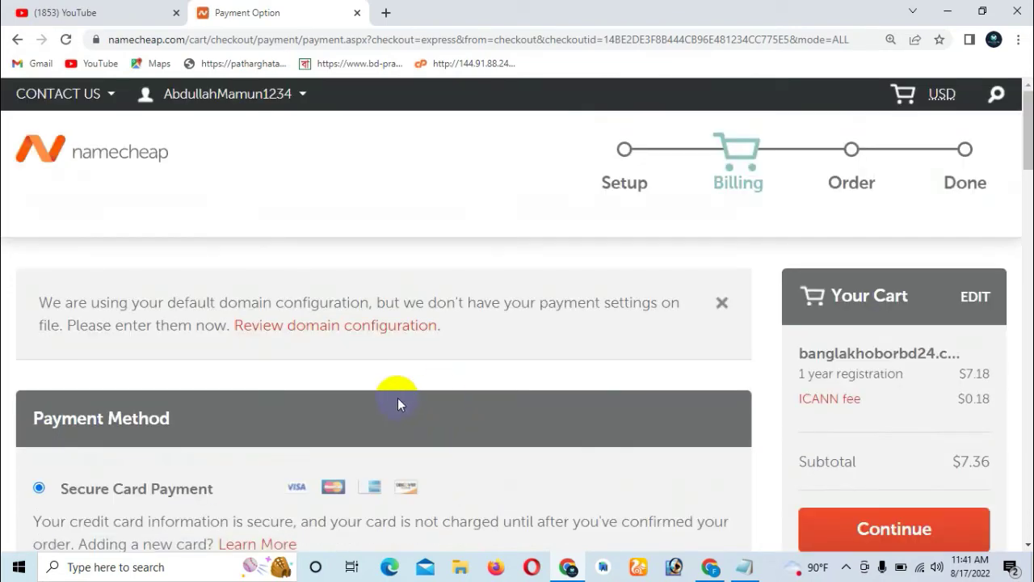
pyautogui.scroll(-4, 400, 396)
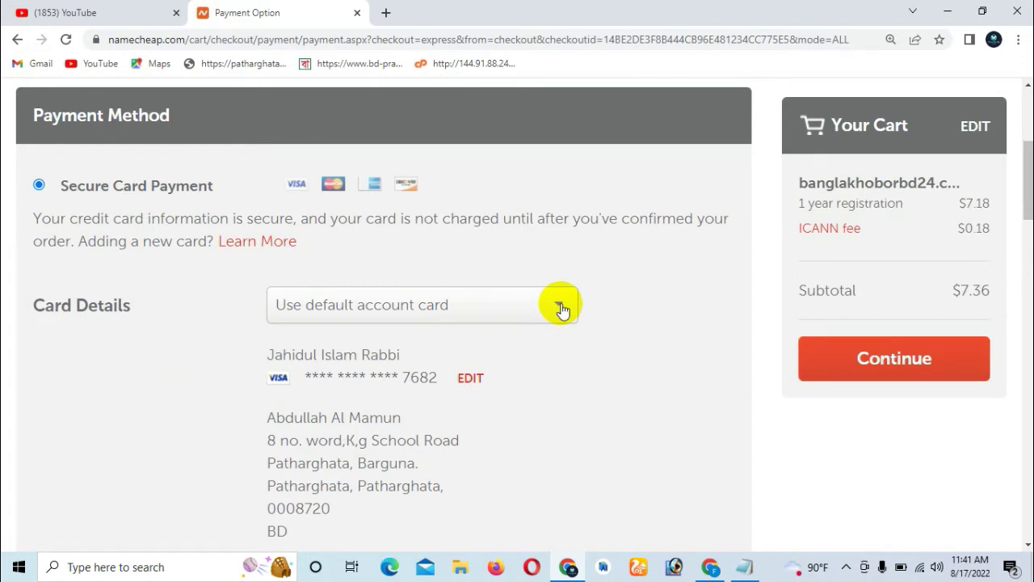
pyautogui.click(560, 308)
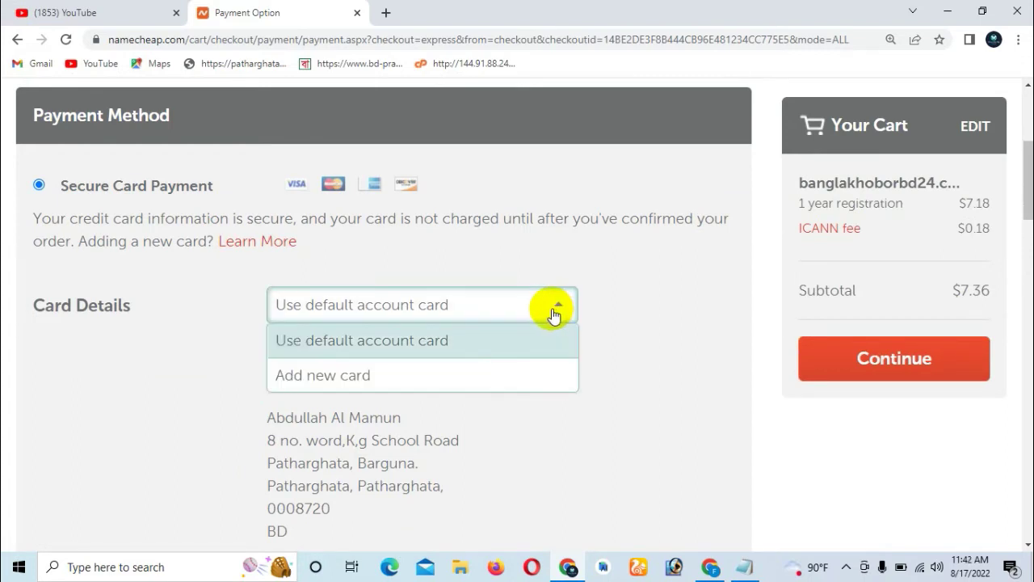
pyautogui.click(639, 303)
pyautogui.scroll(4, 638, 303)
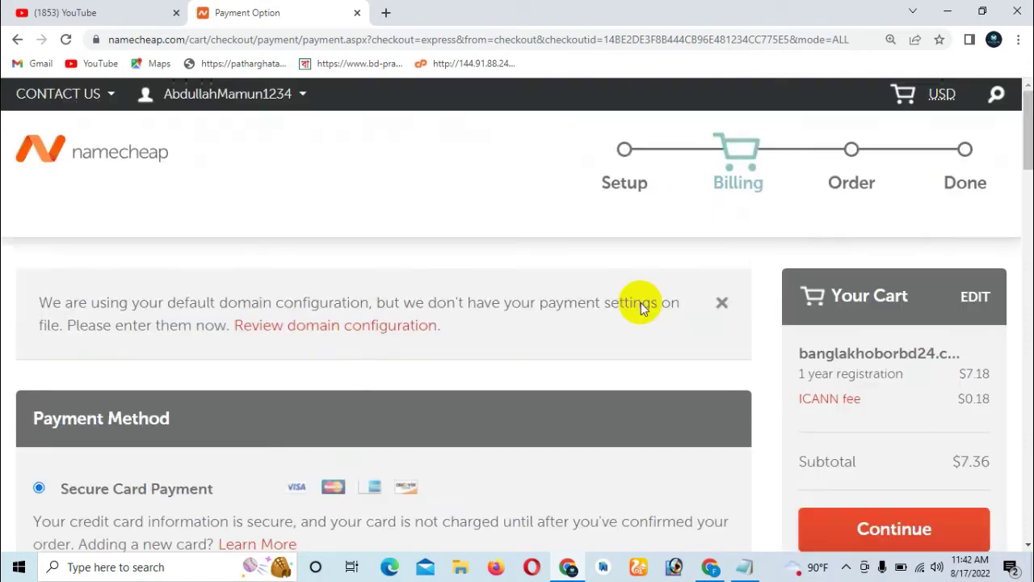
pyautogui.scroll(-4, 638, 303)
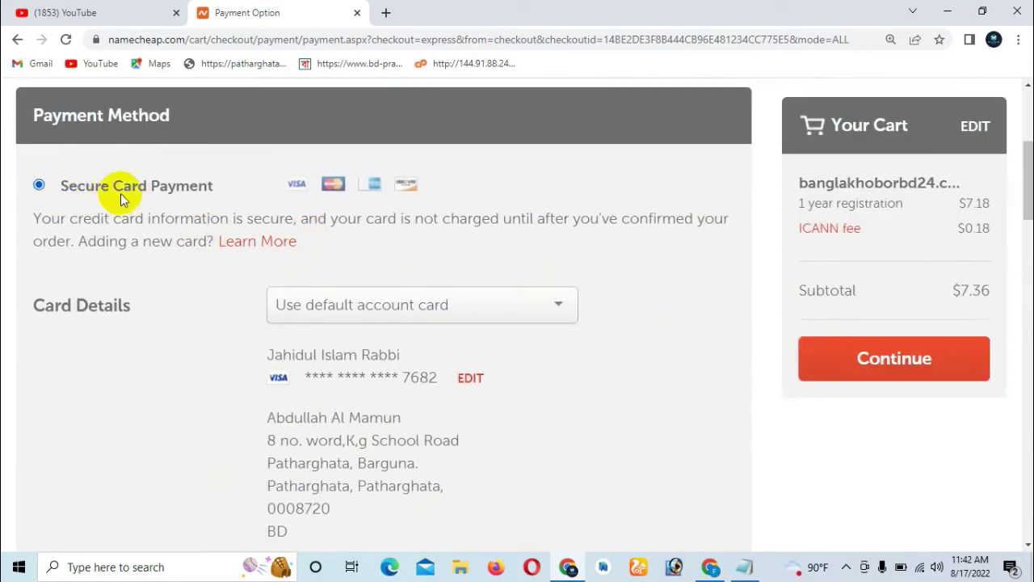
pyautogui.scroll(-3, 114, 197)
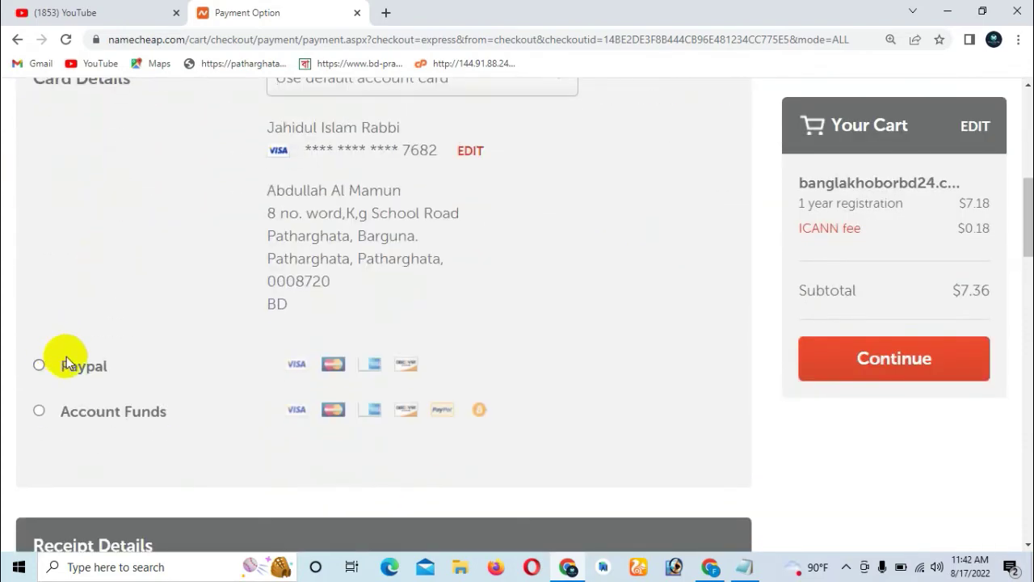
# Choose Account Funds as the payment method and continue to the order review
pyautogui.click(38, 410)
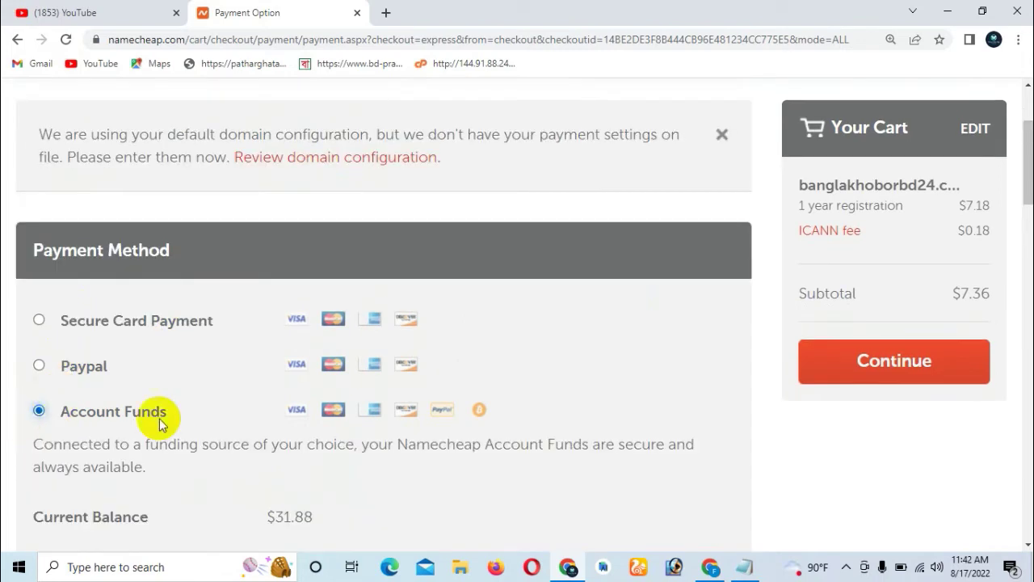
pyautogui.scroll(-6, 357, 412)
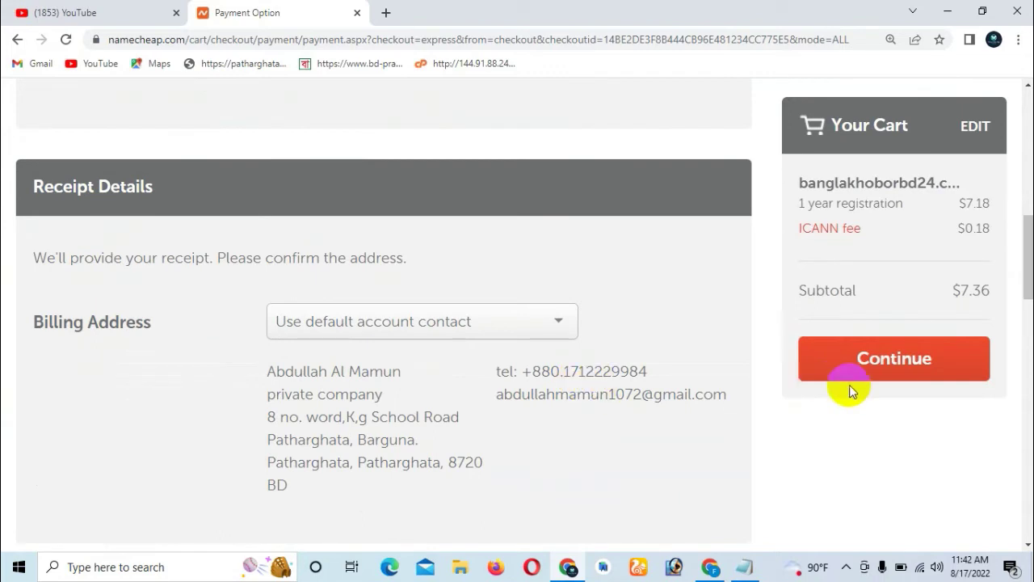
pyautogui.click(921, 364)
pyautogui.click(884, 370)
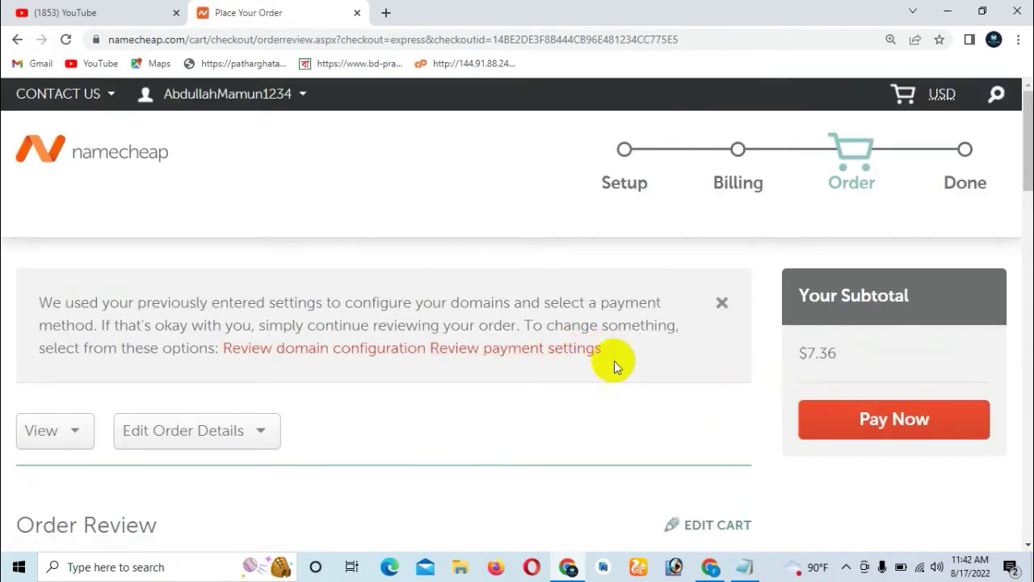
# Review the order's domain registration price, ICANN fee, free domain privacy and subtotal before paying
pyautogui.scroll(-1, 614, 360)
pyautogui.scroll(-3, 703, 363)
pyautogui.scroll(2, 797, 334)
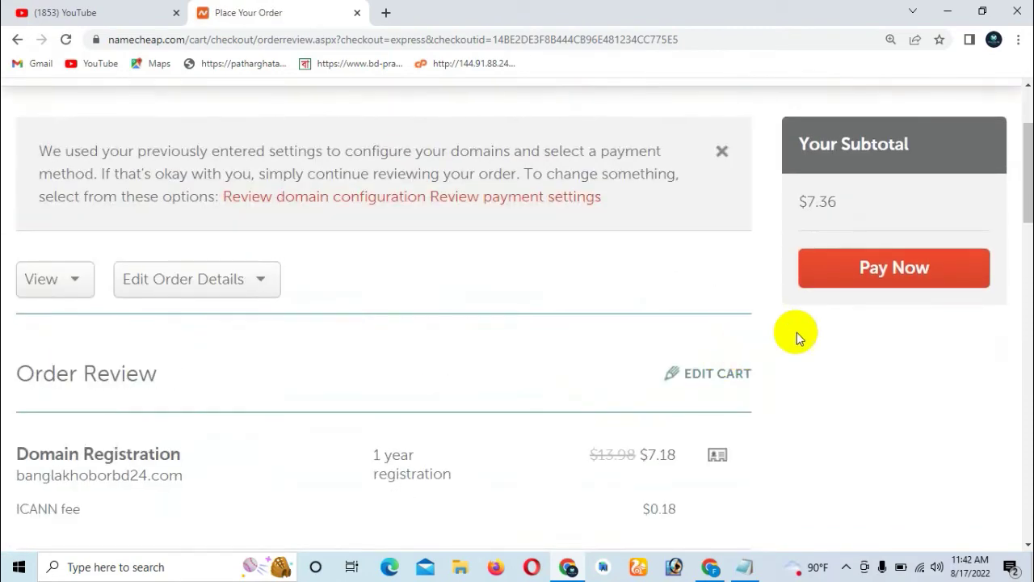
pyautogui.click(896, 273)
pyautogui.scroll(-1, 755, 307)
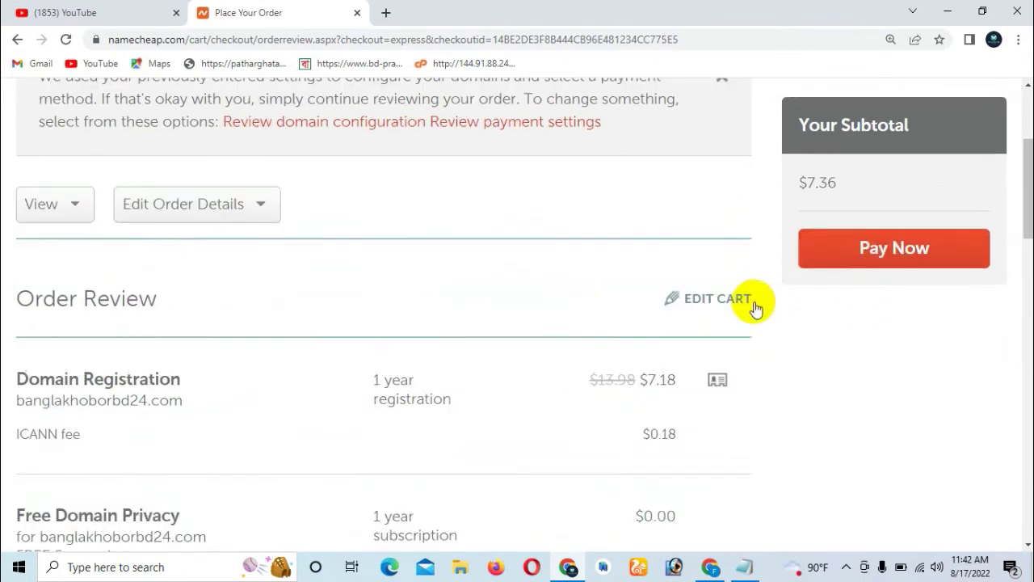
pyautogui.tripleClick(649, 379)
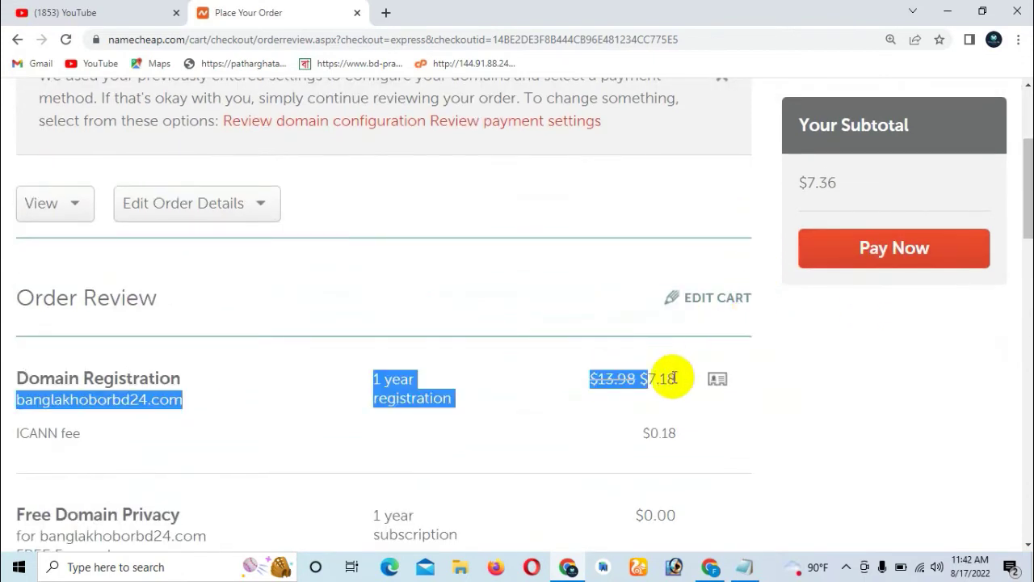
pyautogui.click(670, 407)
pyautogui.scroll(-4, 702, 396)
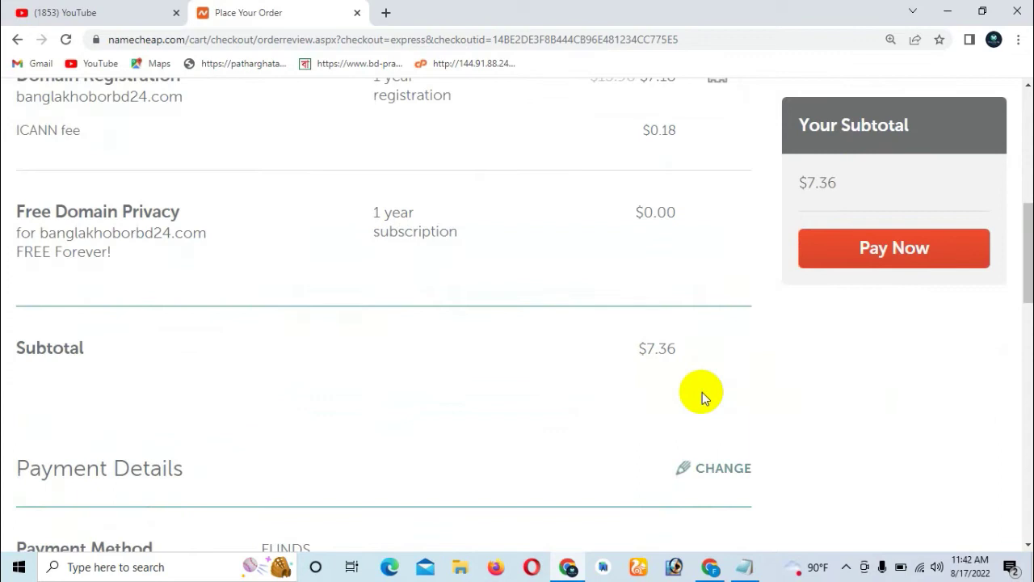
pyautogui.tripleClick(673, 349)
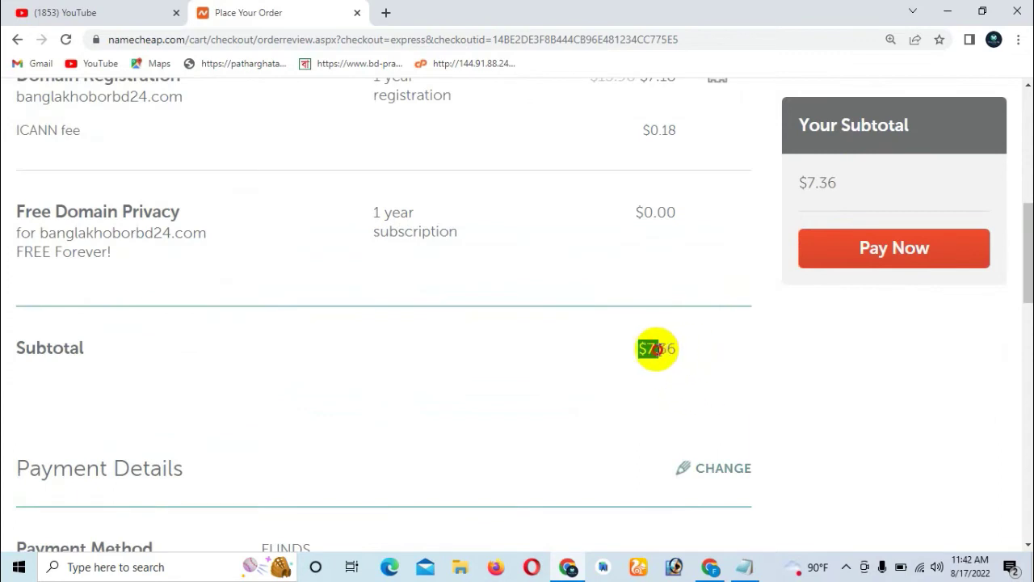
pyautogui.click(674, 360)
pyautogui.scroll(3, 675, 359)
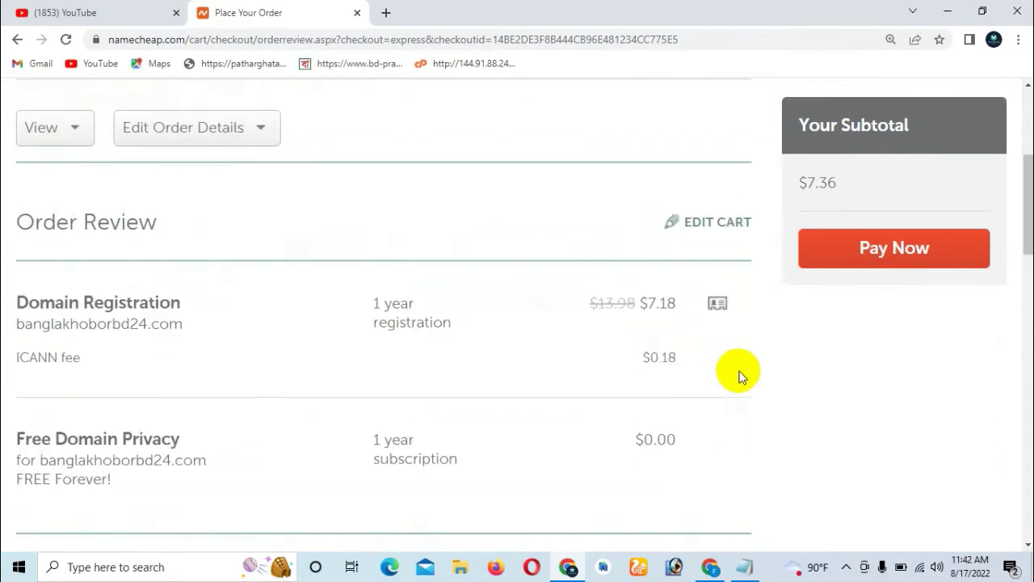
# Pay for the one-year registration of banglakhoborbd24.com
pyautogui.click(900, 254)
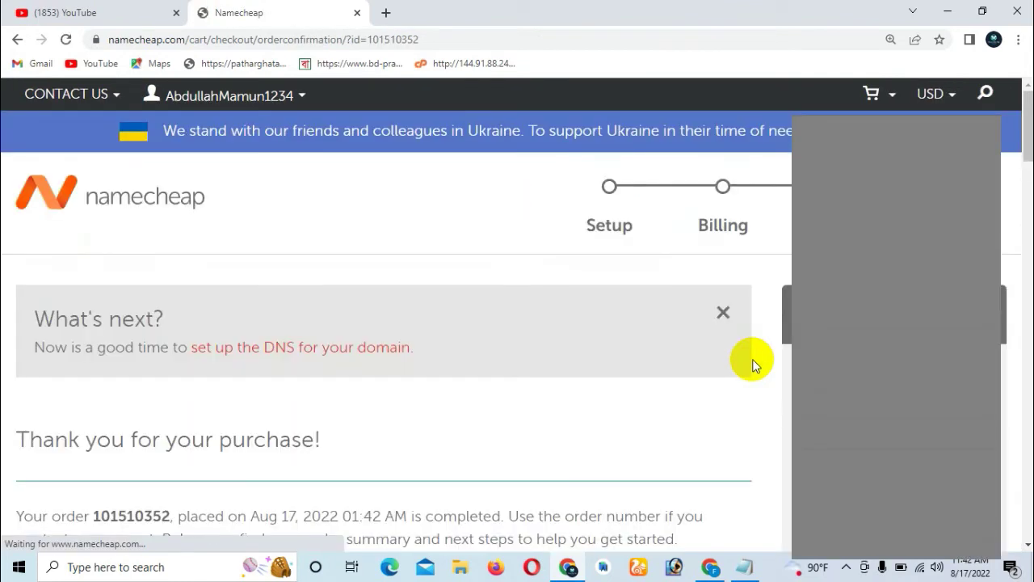
# Examine the order confirmation's purchase summary, including the domain, registration term, ICANN fee and total charged
pyautogui.scroll(-2, 695, 350)
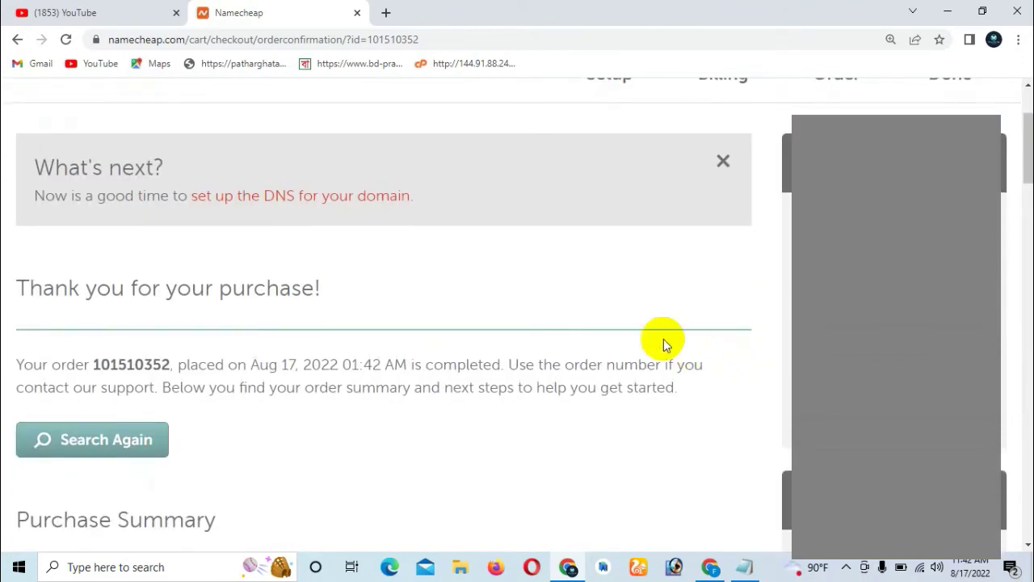
pyautogui.scroll(-2, 580, 353)
pyautogui.scroll(-1, 522, 363)
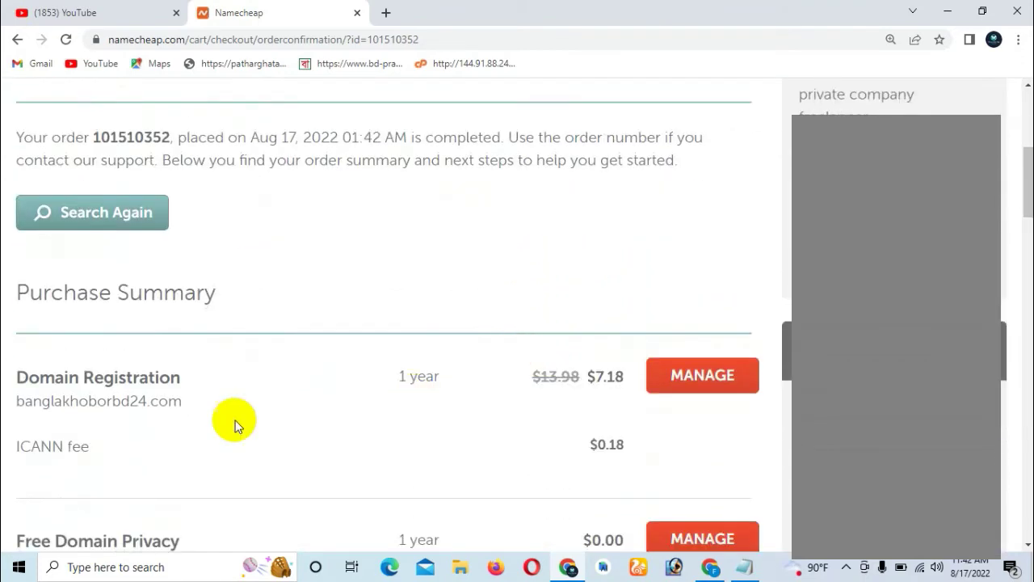
pyautogui.moveTo(13, 403); pyautogui.dragTo(224, 423)
pyautogui.moveTo(383, 388); pyautogui.dragTo(615, 401)
pyautogui.scroll(-1, 614, 402)
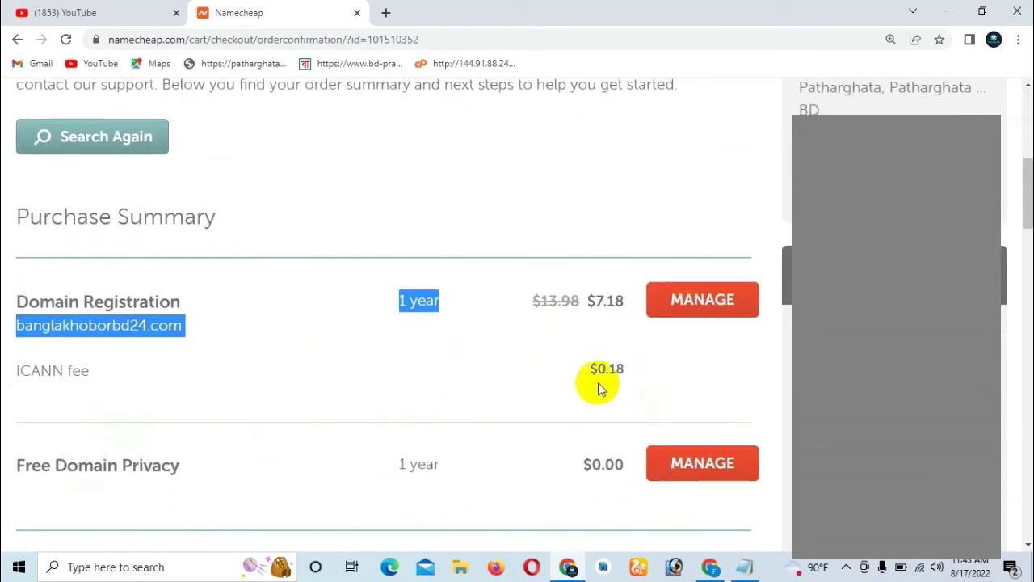
pyautogui.click(615, 369)
pyautogui.moveTo(616, 369); pyautogui.dragTo(632, 377)
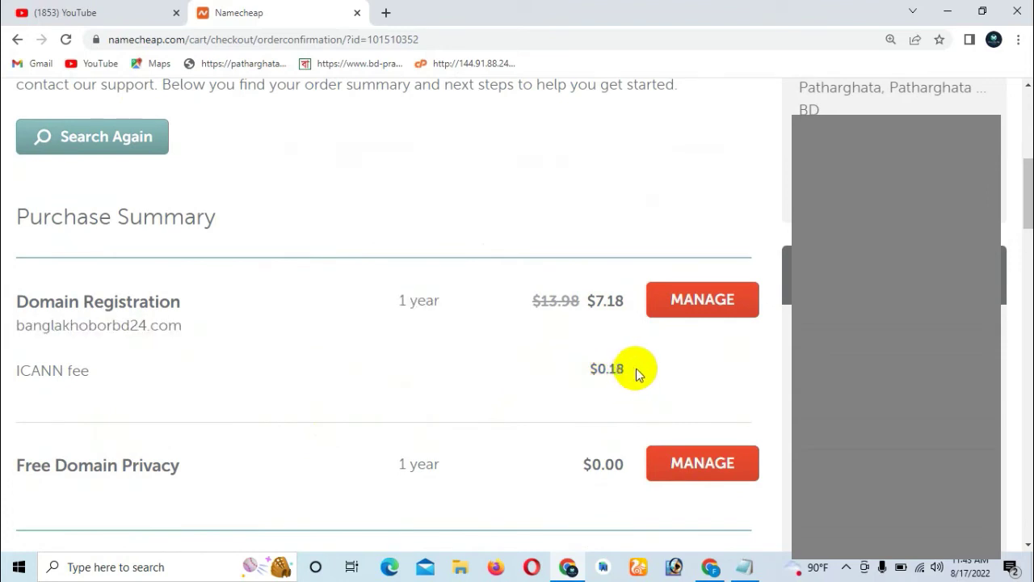
pyautogui.scroll(-2, 384, 324)
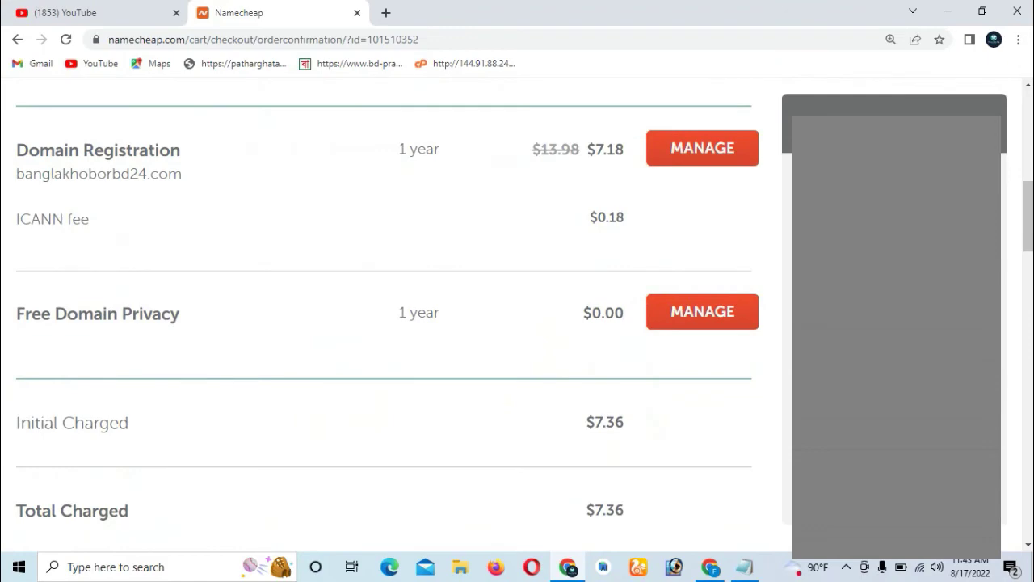
pyautogui.scroll(5, 647, 340)
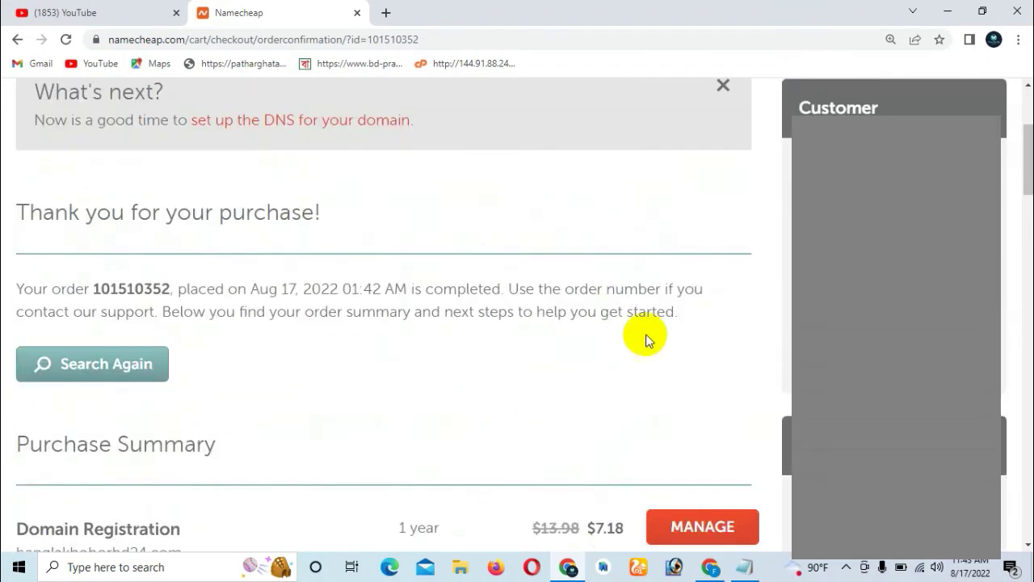
pyautogui.scroll(3, 359, 357)
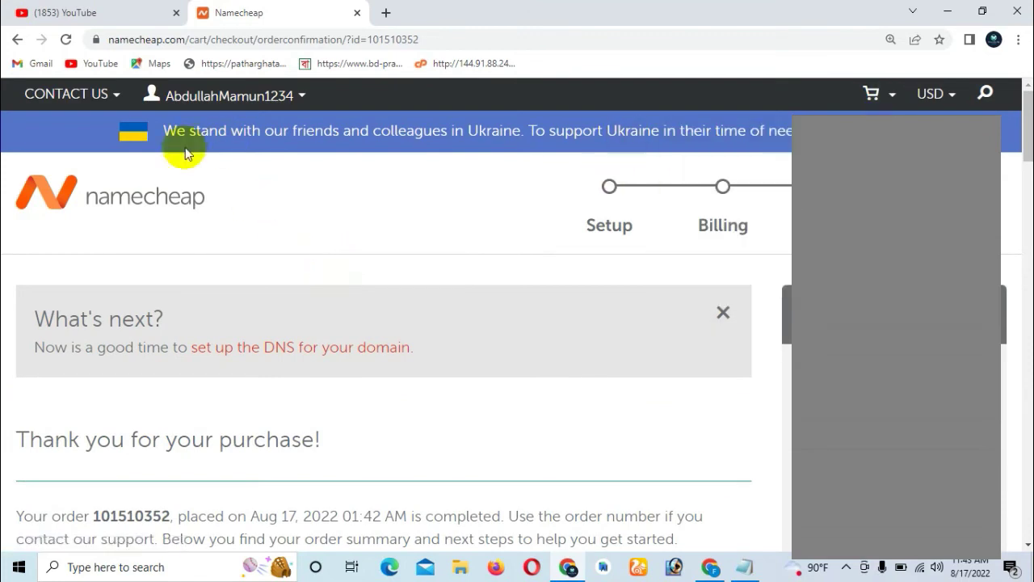
# Open the account dashboard from the Namecheap homepage and check the remaining account balance
pyautogui.click(70, 206)
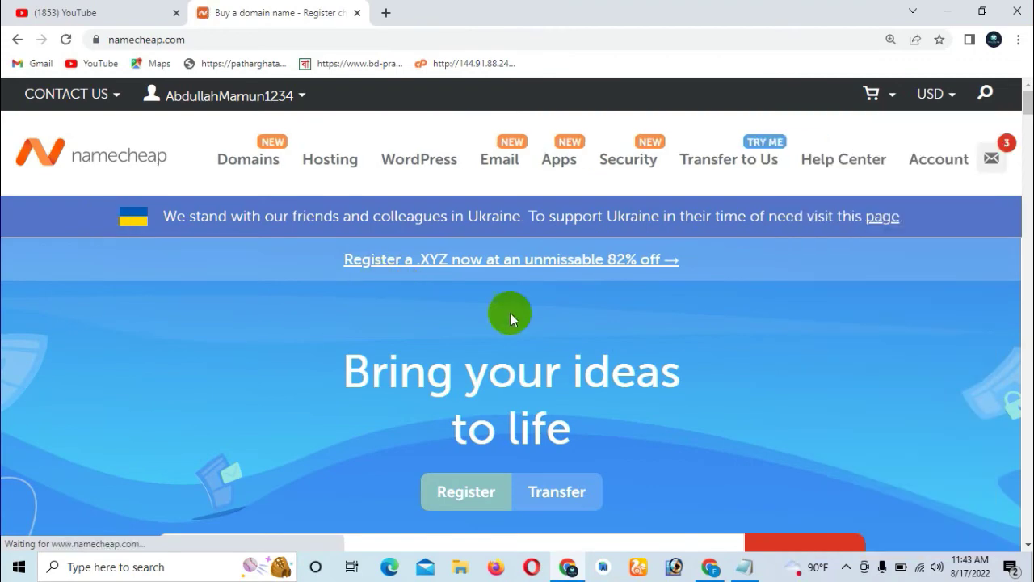
pyautogui.moveTo(946, 158)
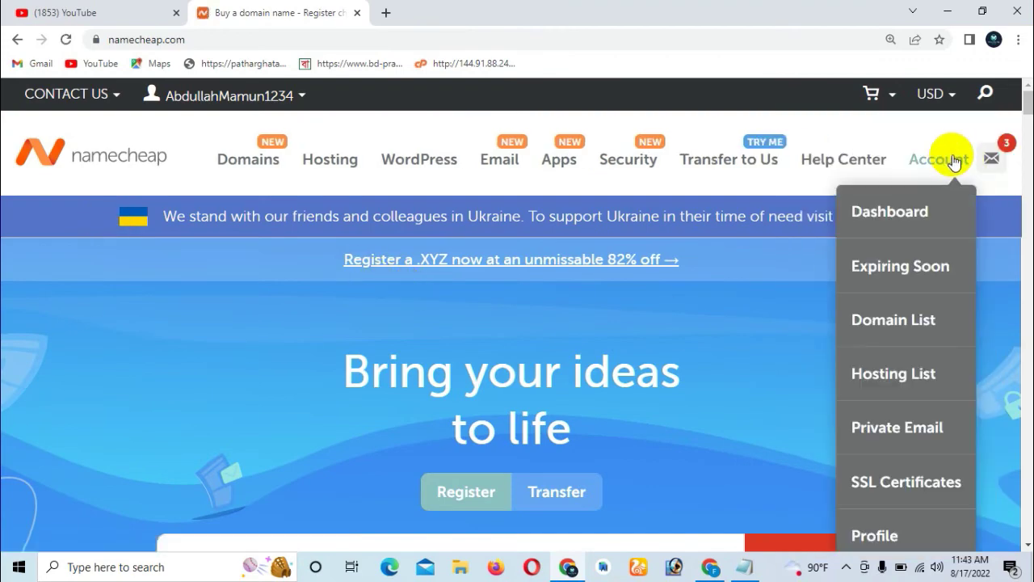
pyautogui.click(914, 208)
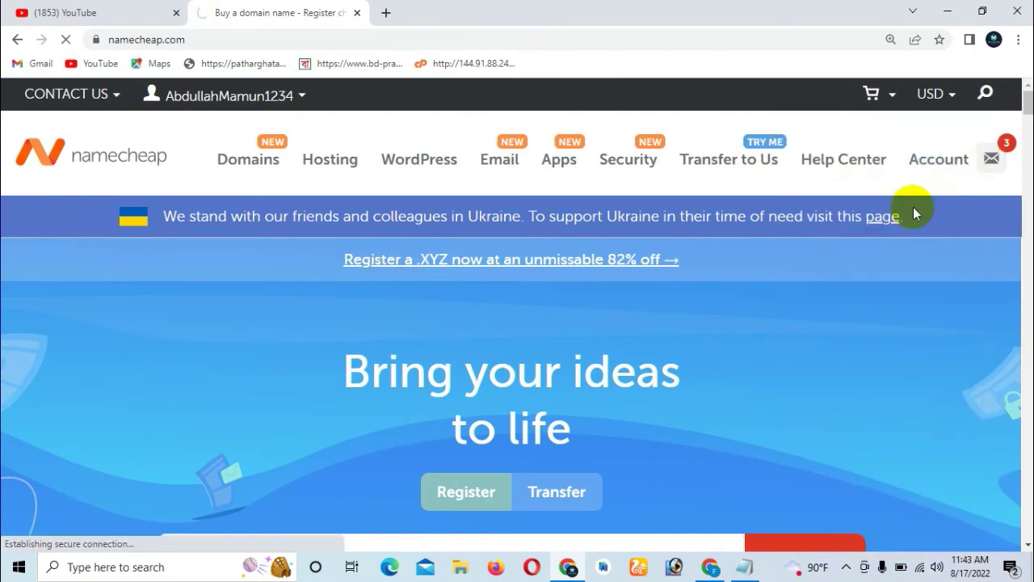
pyautogui.scroll(-3, 514, 299)
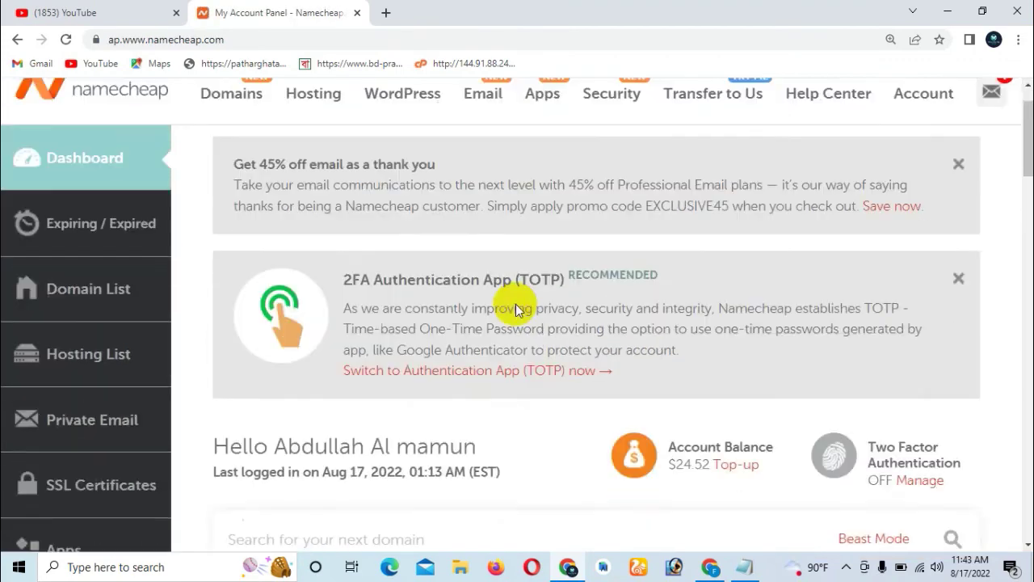
pyautogui.click(670, 376)
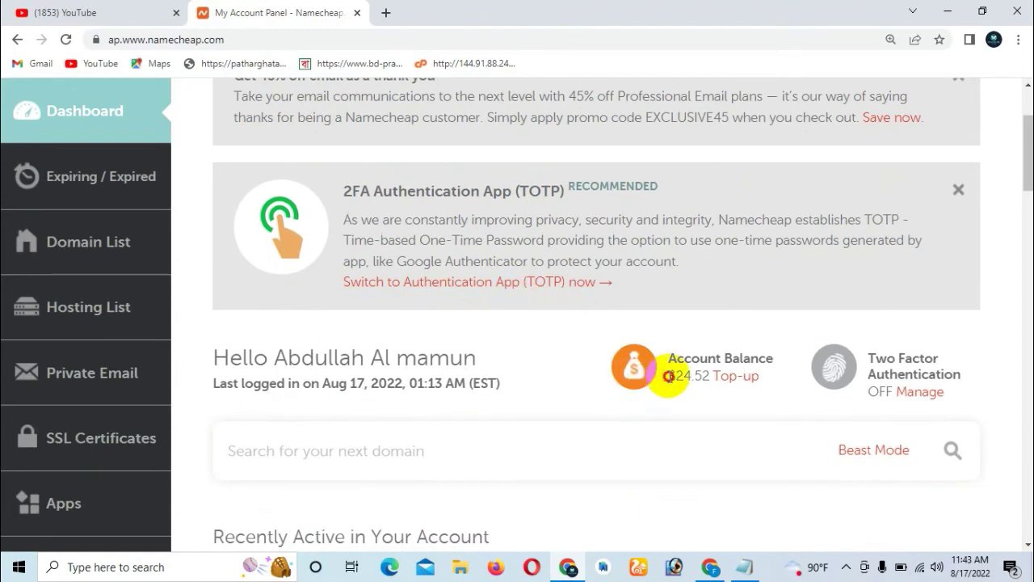
pyautogui.moveTo(670, 376); pyautogui.dragTo(703, 393)
# Find the newly purchased domain banglakhoborbd24.com among the account's recently active products and highlight its name
pyautogui.scroll(-4, 635, 340)
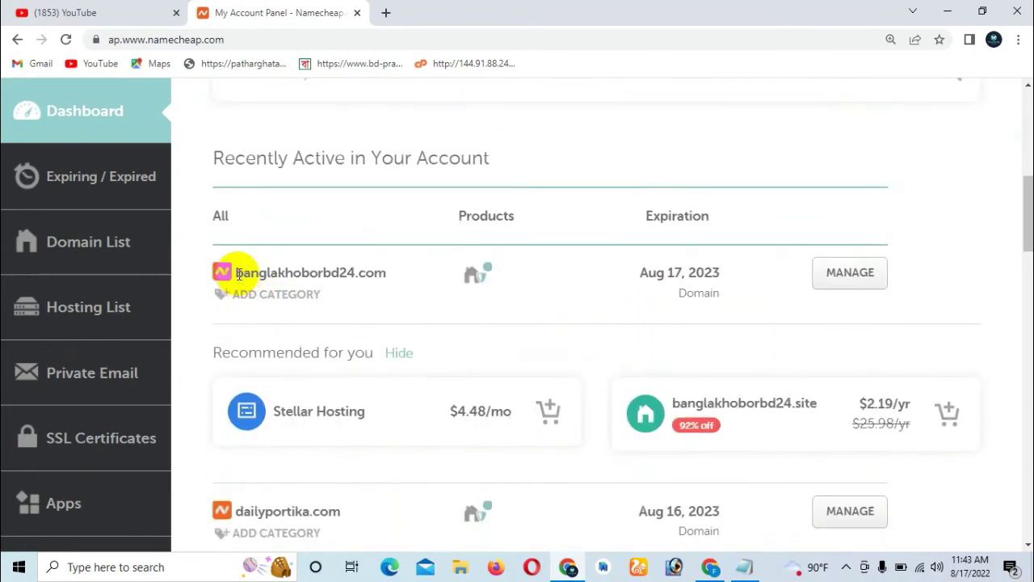
pyautogui.click(239, 273)
pyautogui.moveTo(239, 273); pyautogui.dragTo(408, 274)
pyautogui.scroll(2, 653, 288)
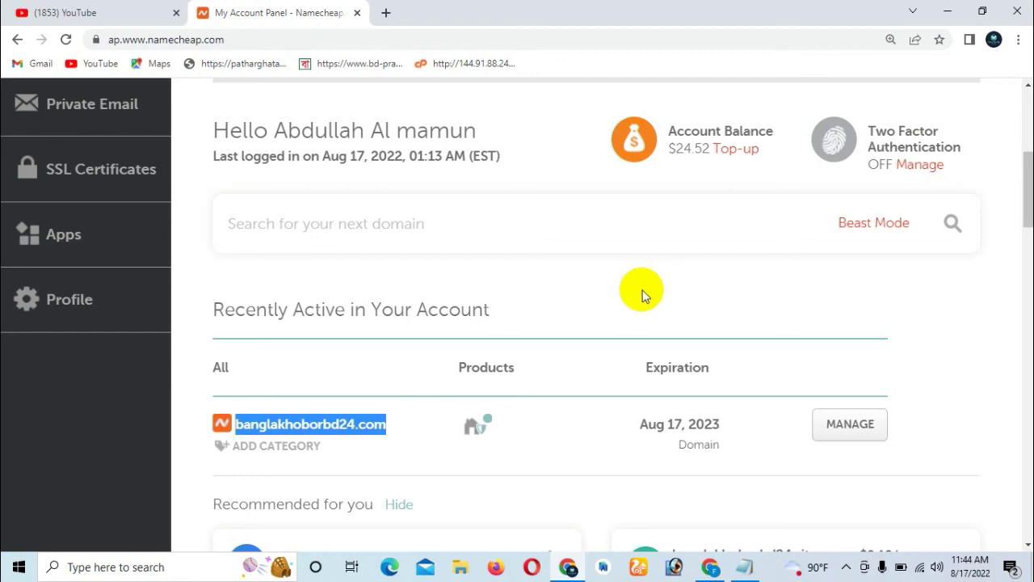
pyautogui.scroll(5, 641, 295)
pyautogui.scroll(-5, 640, 287)
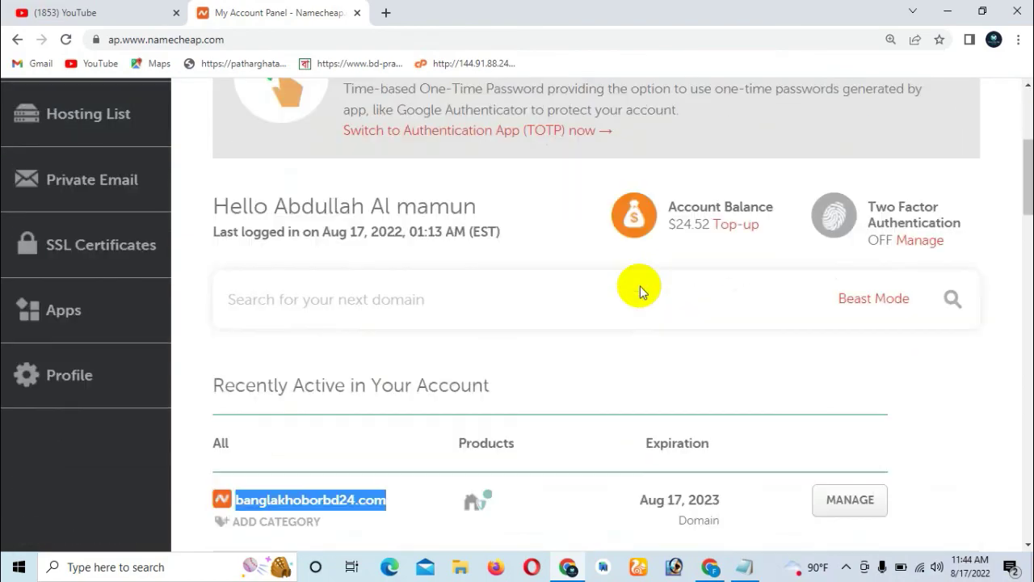